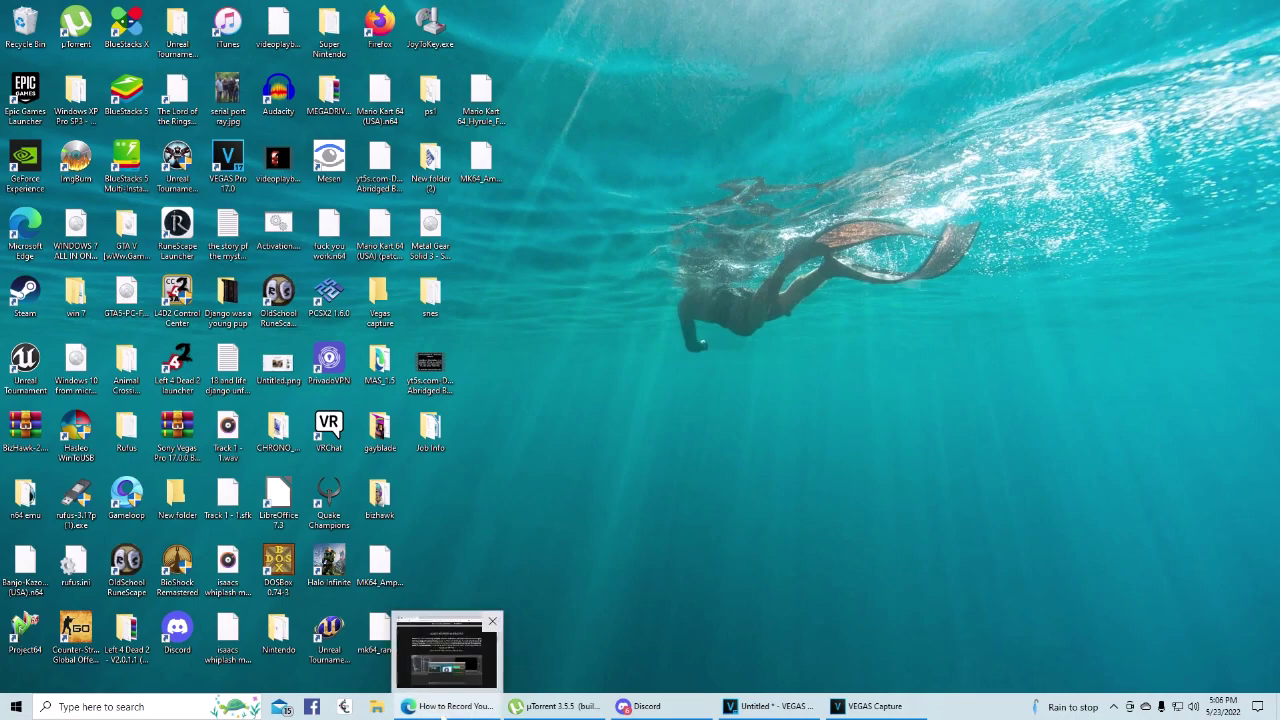
Close the VEGAS browser window and search Google in a new window for 'image burner'.
{"action": "left_click", "coordinate": [445, 652]}
{"action": "mouse_move", "coordinate": [678, 112]}
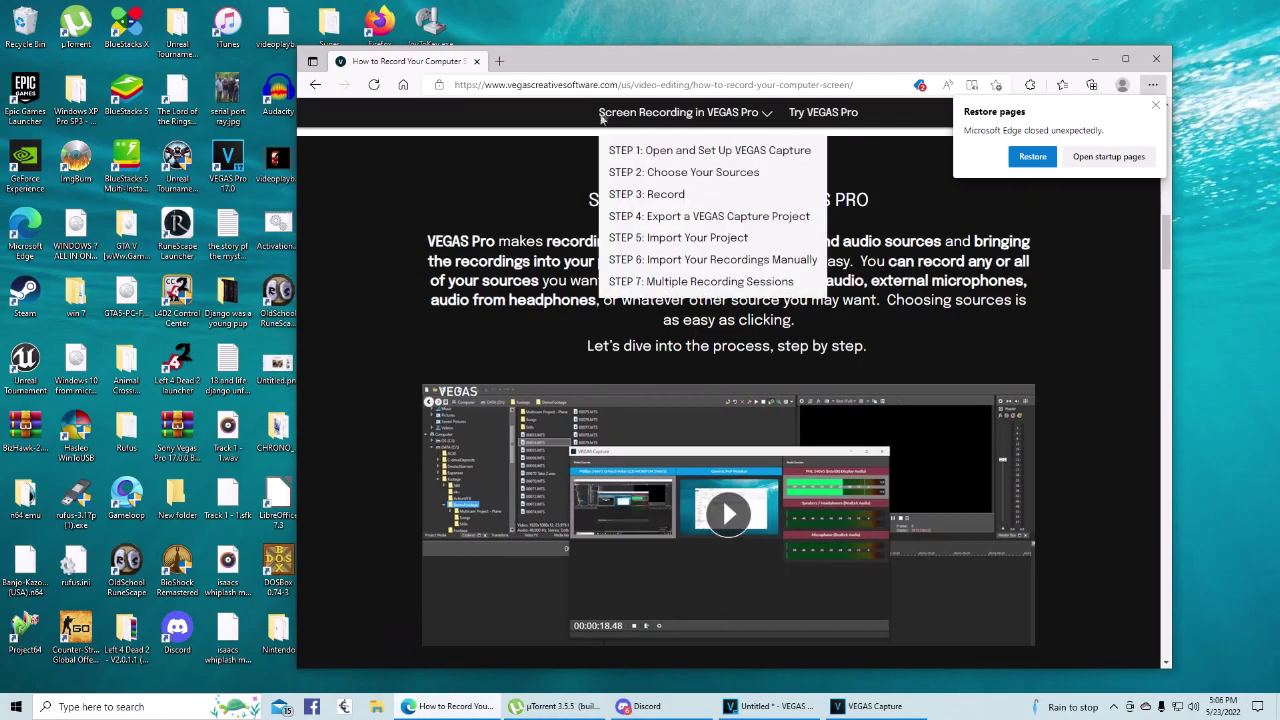
{"action": "left_click", "coordinate": [476, 61]}
{"action": "left_click", "coordinate": [410, 705]}
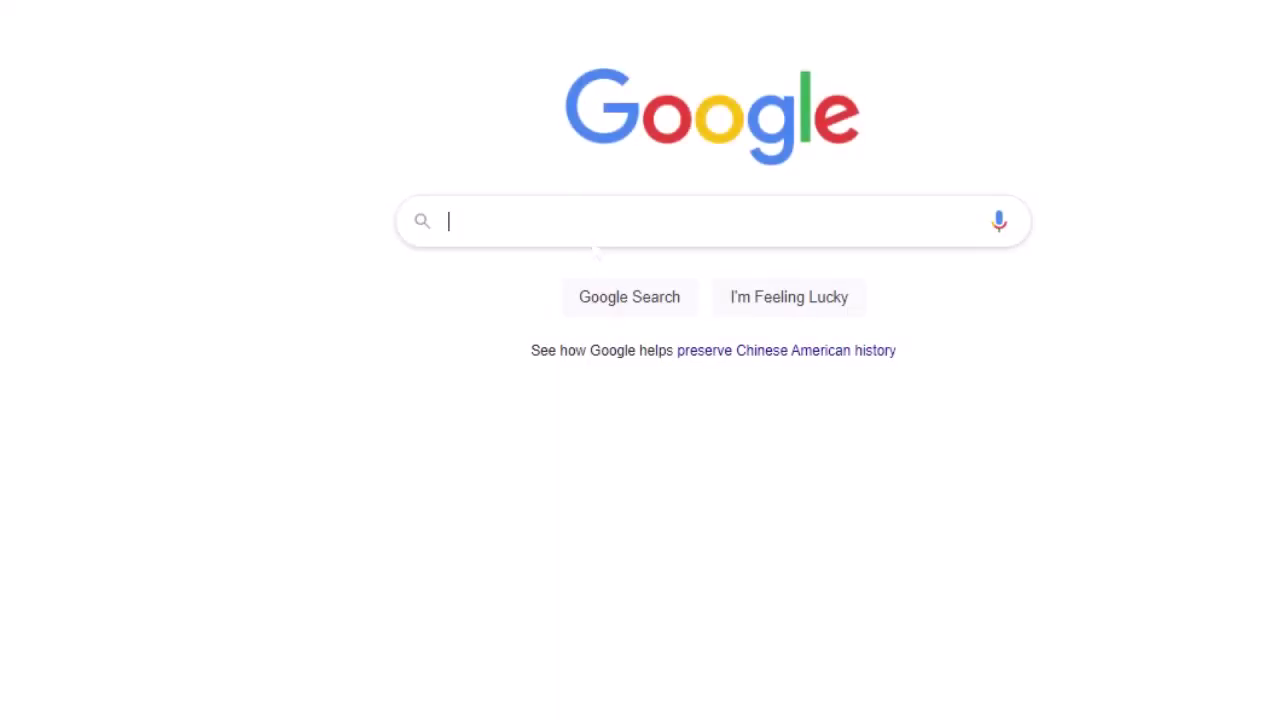
{"action": "left_click", "coordinate": [596, 234]}
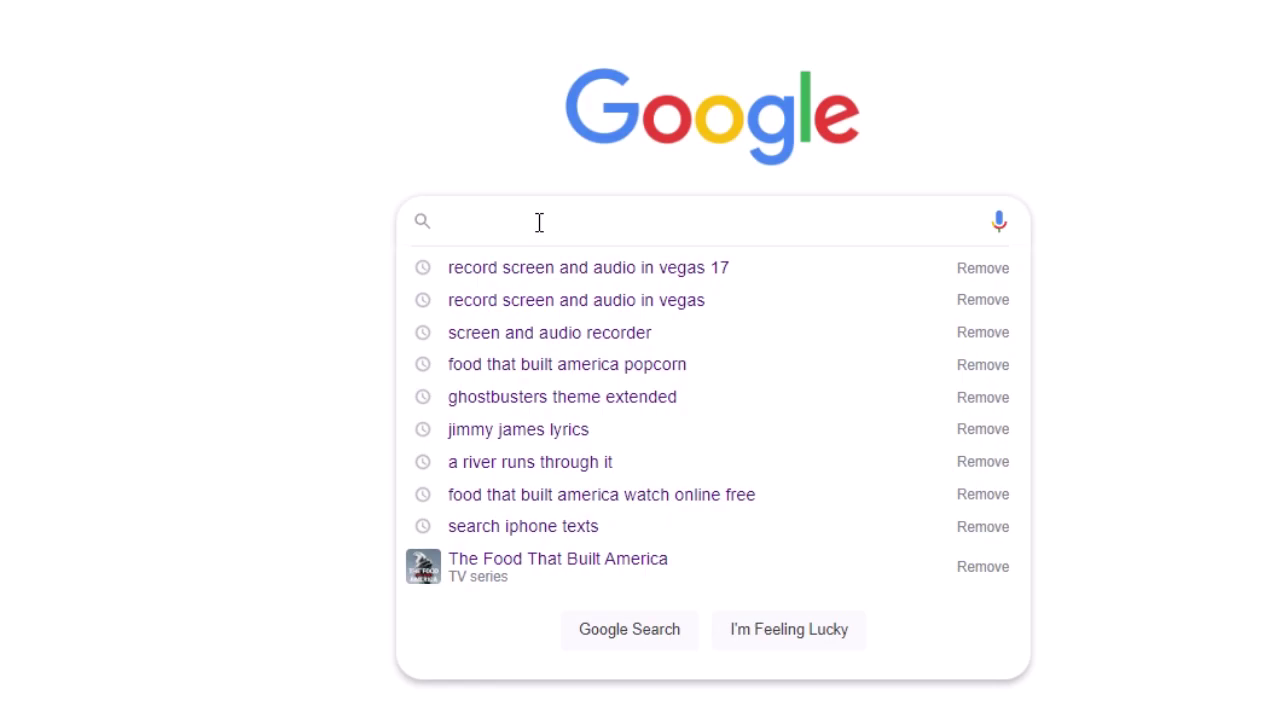
{"action": "type", "text": "image "}
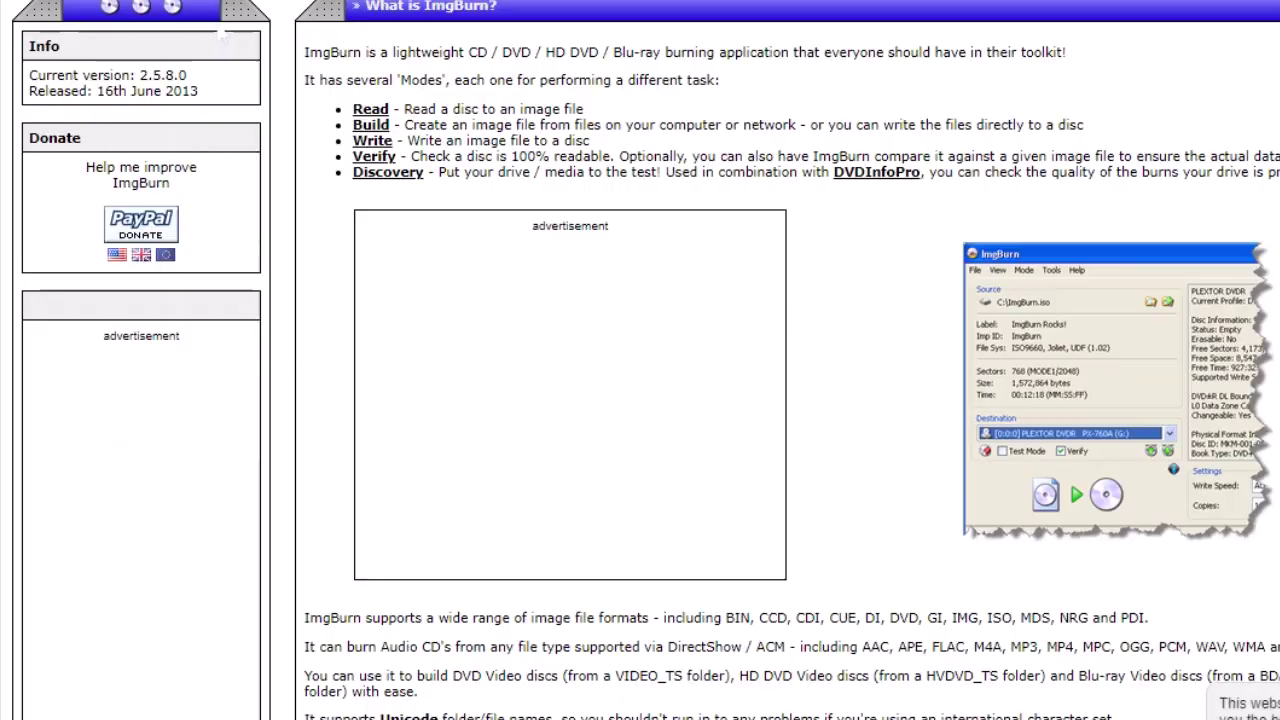
Find the v2.5.8.0 release entry under News and open its download page.
{"action": "scroll", "coordinate": [877, 183], "scroll_direction": "down", "scroll_amount": 2}
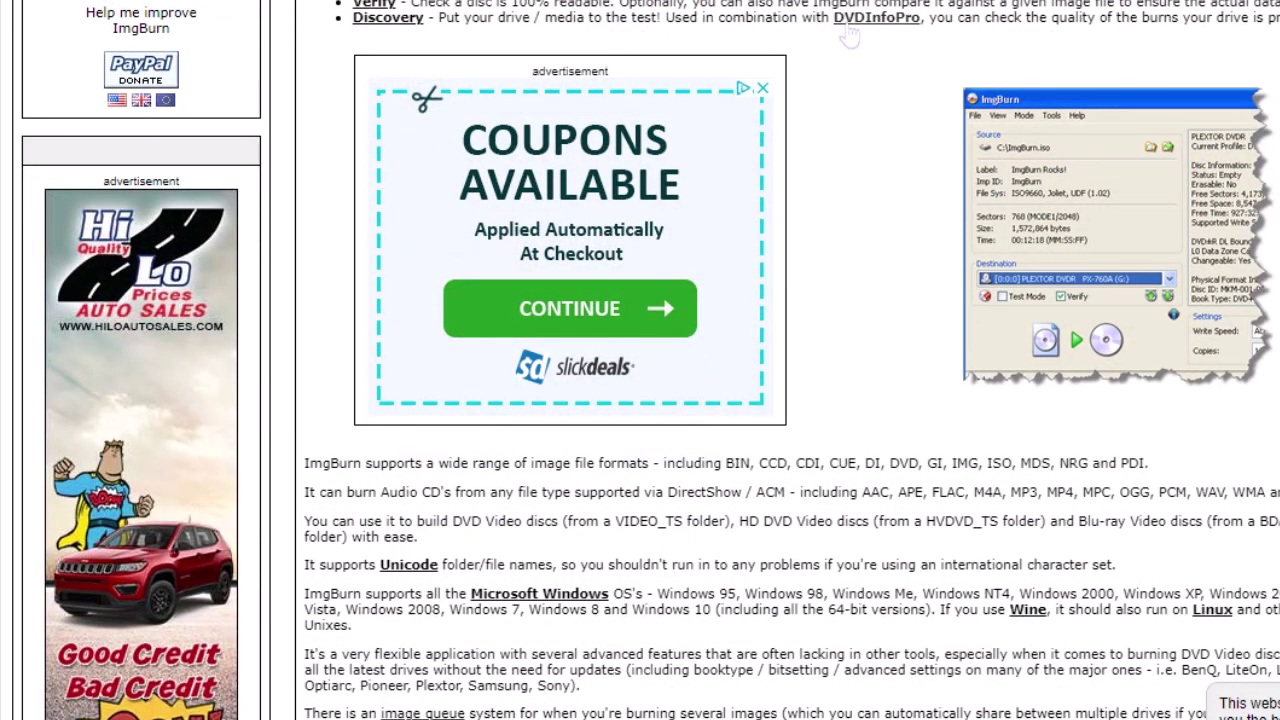
{"action": "scroll", "coordinate": [877, 183], "scroll_direction": "down", "scroll_amount": 3}
{"action": "scroll", "coordinate": [877, 183], "scroll_direction": "down", "scroll_amount": 5}
{"action": "scroll", "coordinate": [787, 360], "scroll_direction": "down", "scroll_amount": 2}
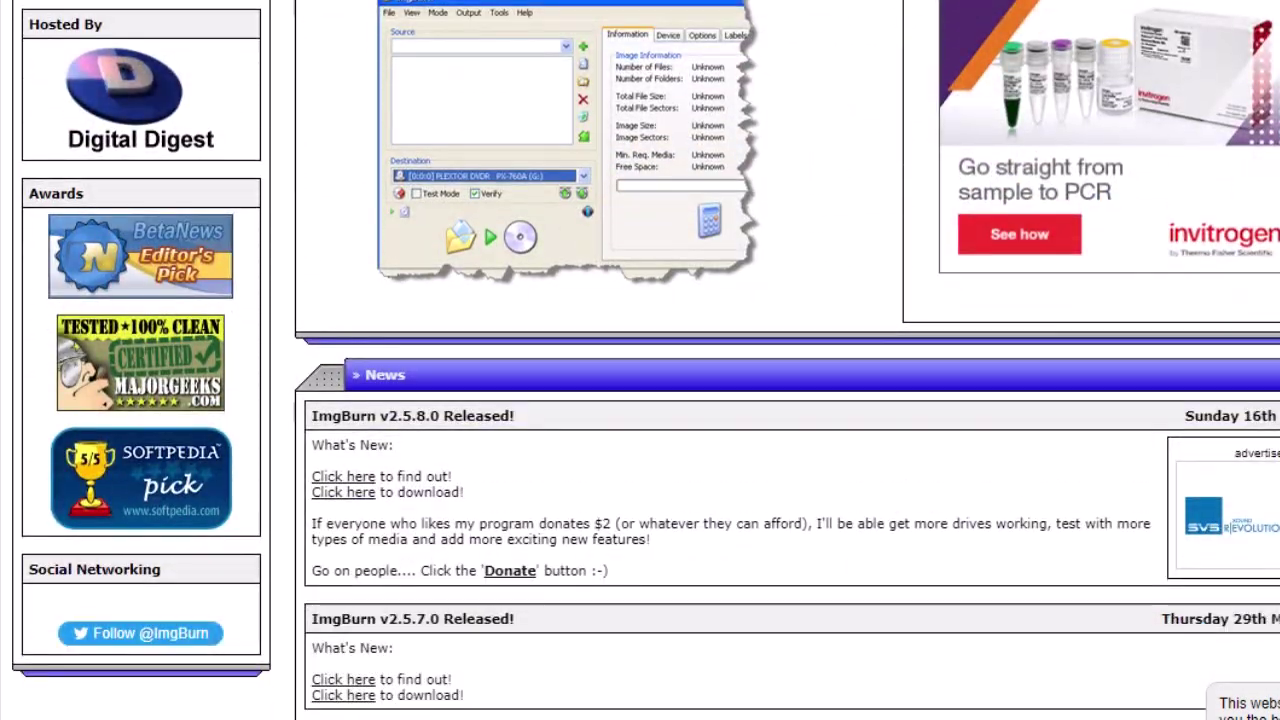
{"action": "scroll", "coordinate": [787, 360], "scroll_direction": "down", "scroll_amount": 4}
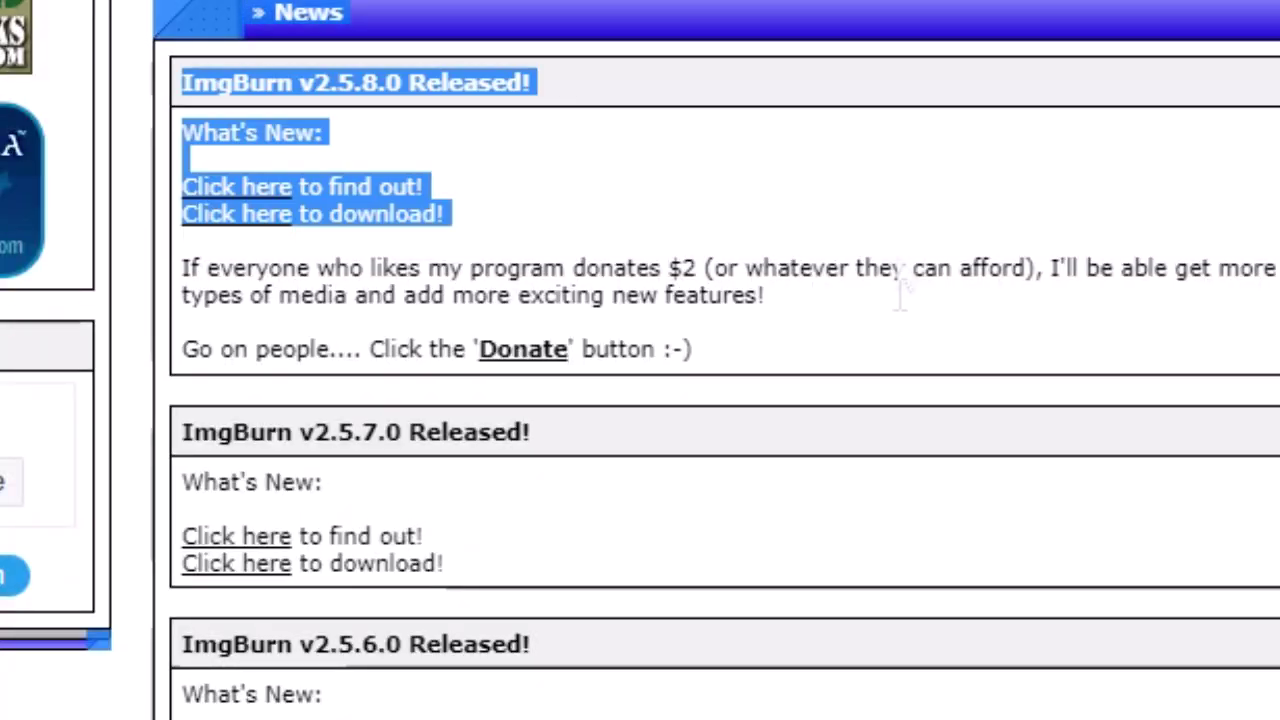
{"action": "left_click_drag", "start_coordinate": [511, 187], "coordinate": [680, 274]}
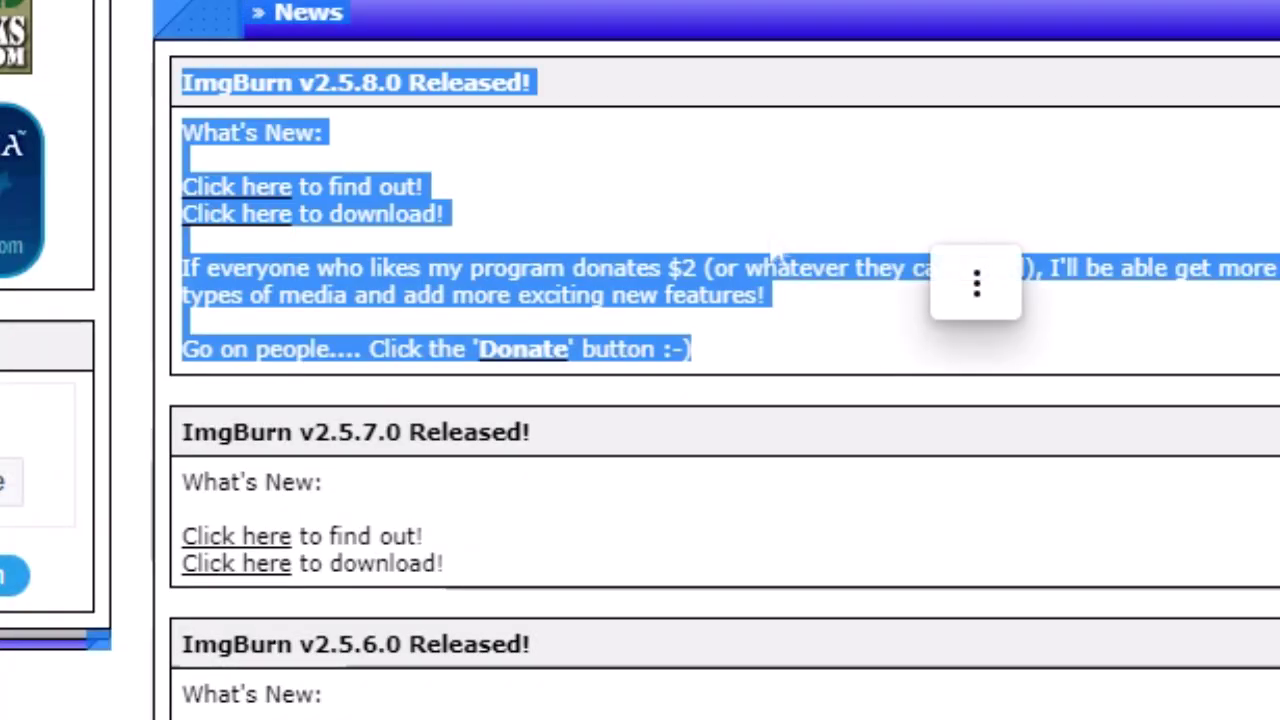
{"action": "left_click", "coordinate": [238, 220]}
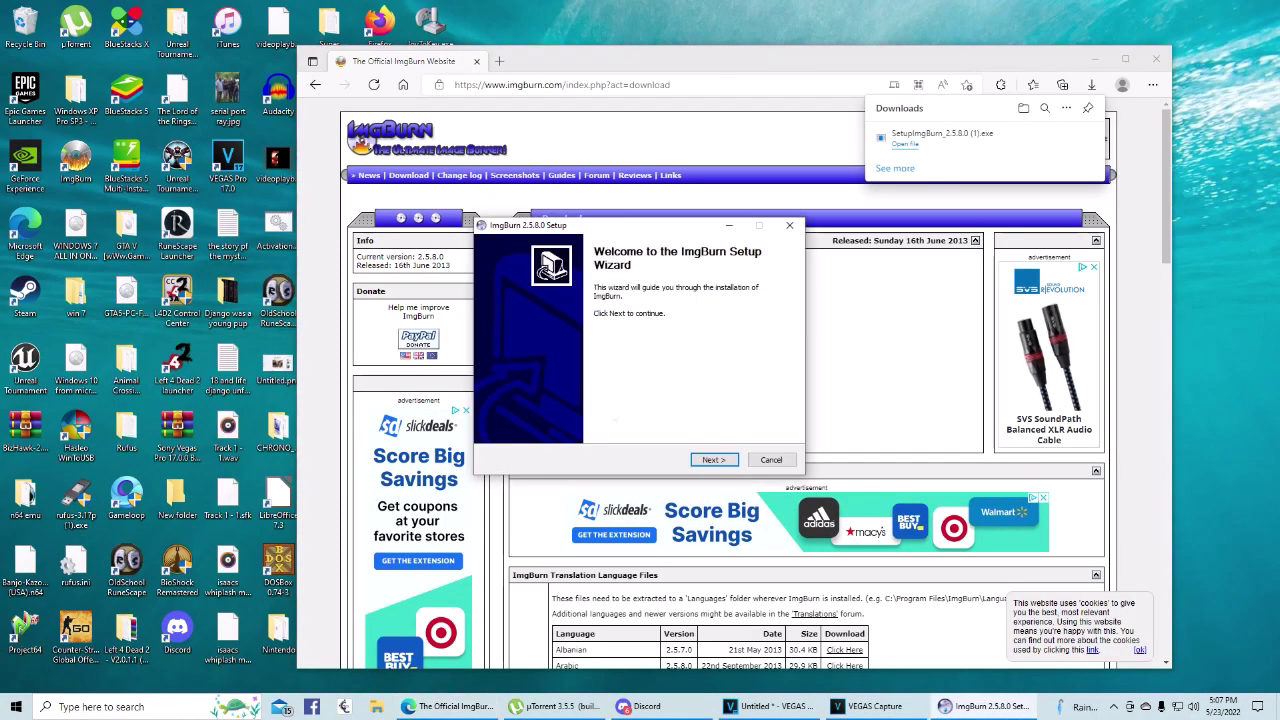
Install ImgBurn 2.5.8.0 with the license accepted, full components and default folders.
{"action": "key", "text": "Return"}
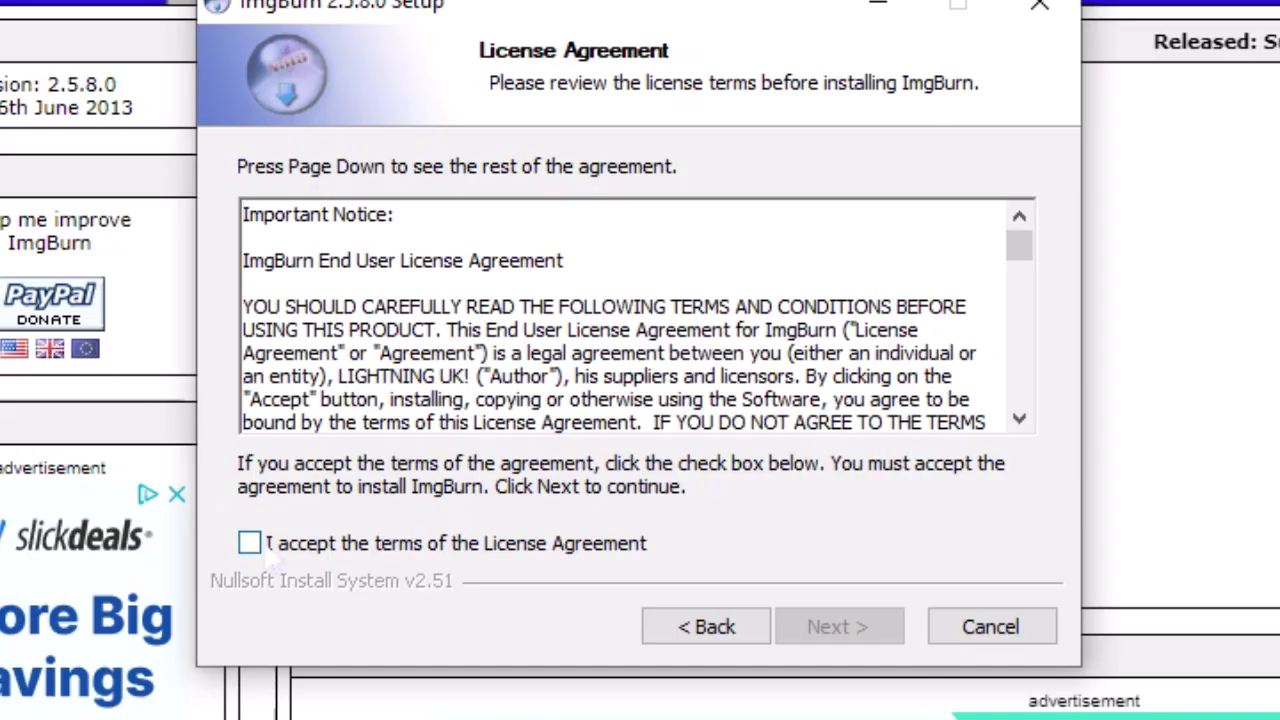
{"action": "left_click", "coordinate": [493, 428]}
{"action": "left_click", "coordinate": [713, 459]}
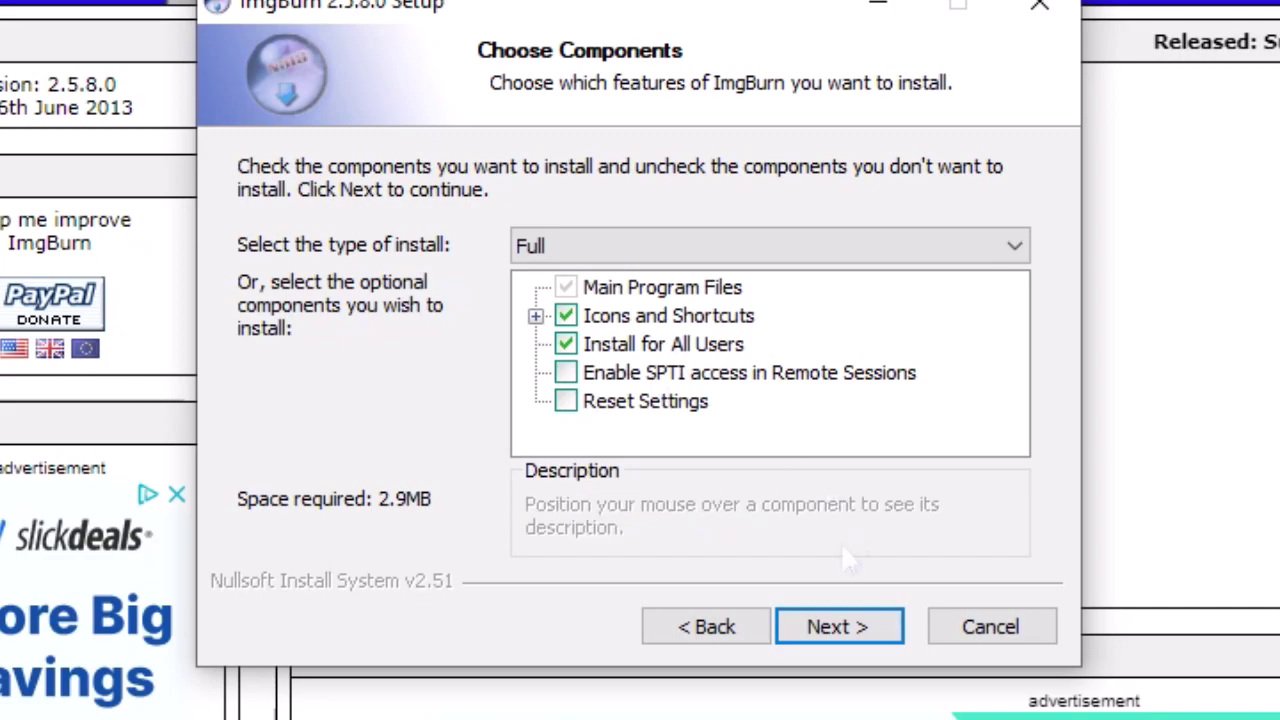
{"action": "left_click", "coordinate": [837, 632]}
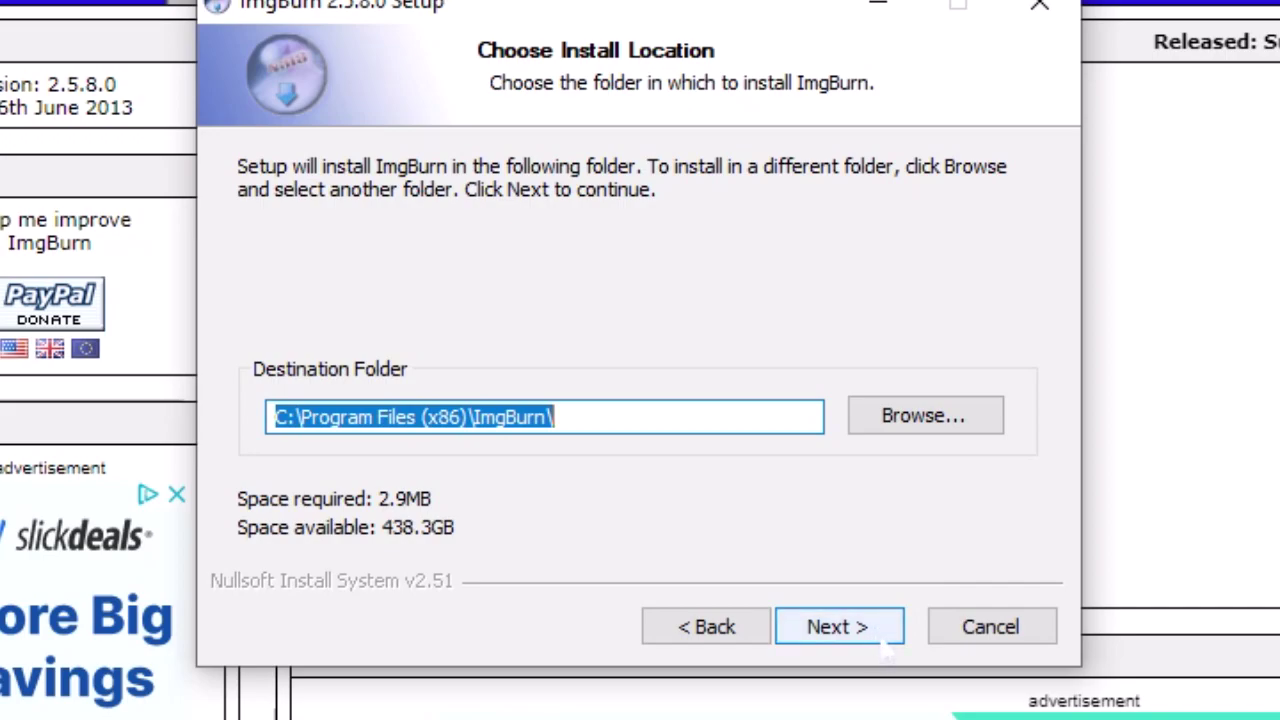
{"action": "left_click", "coordinate": [848, 628]}
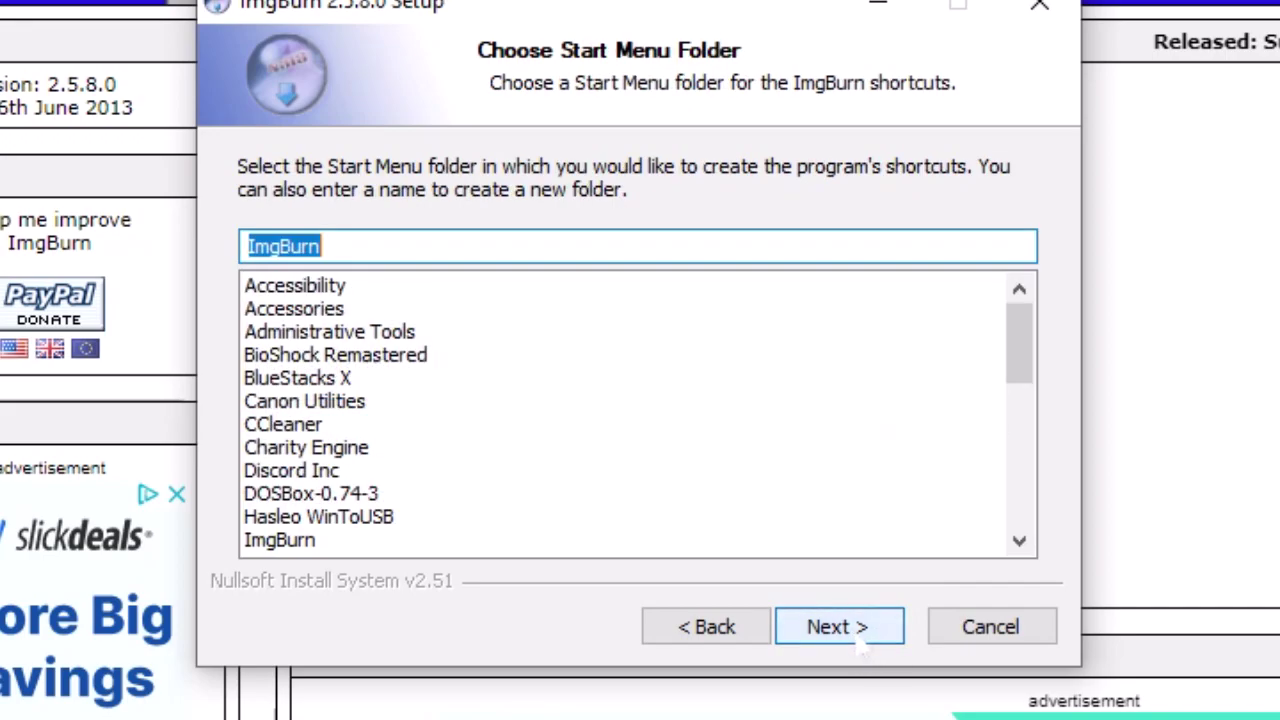
{"action": "left_click", "coordinate": [862, 632]}
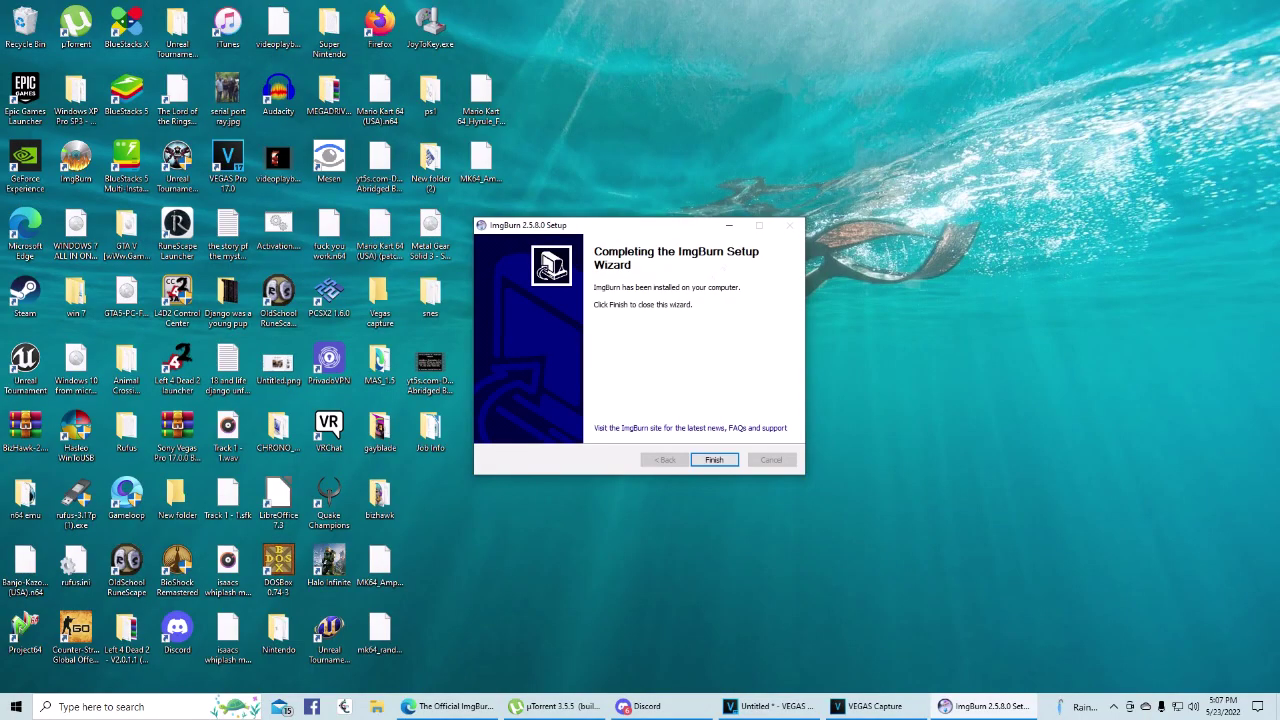
{"action": "left_click", "coordinate": [720, 463]}
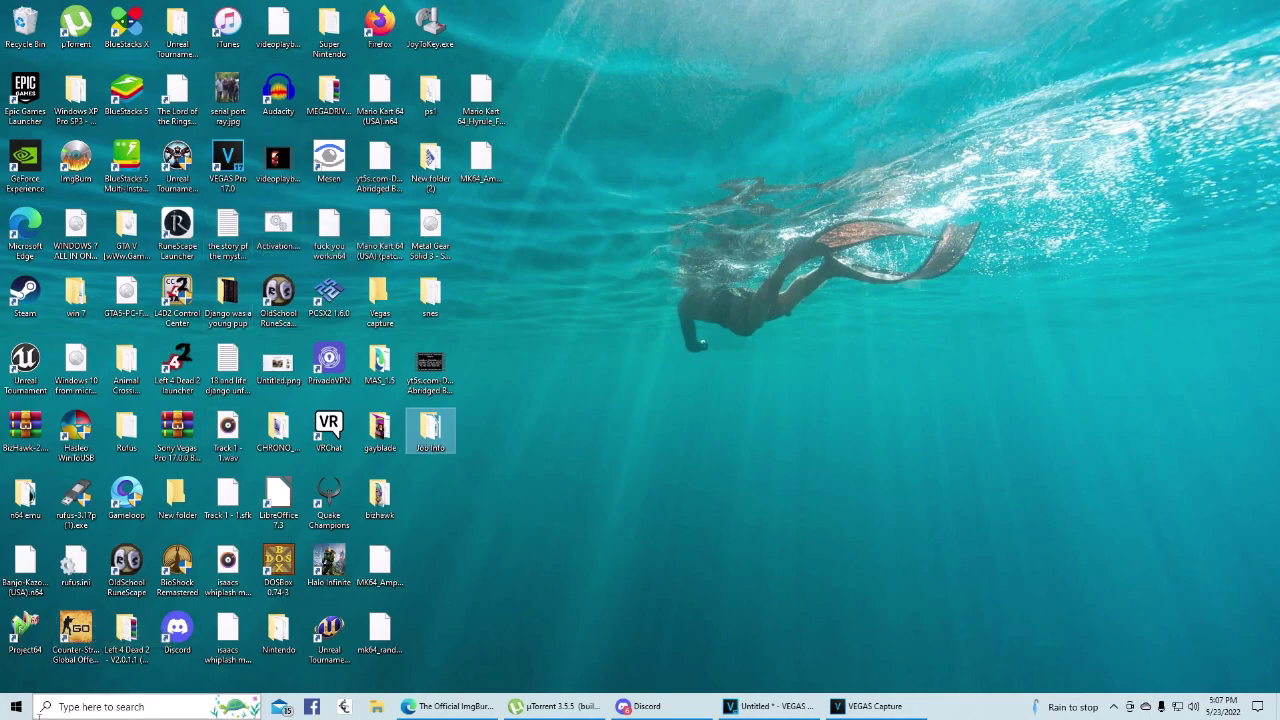
Search Windows for 'image burner', trimmed to 'image burn', so ImgBurn appears.
{"action": "left_click", "coordinate": [70, 707]}
{"action": "type", "text": "im"}
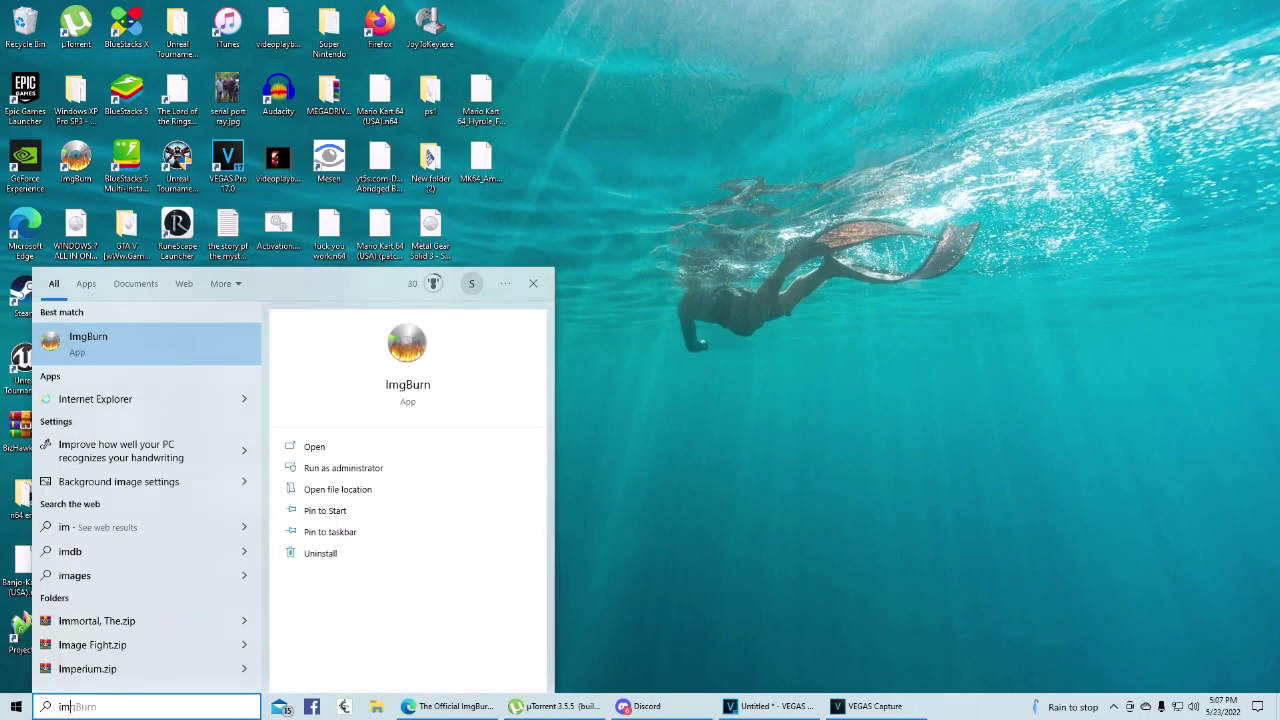
{"action": "type", "text": "age burne"}
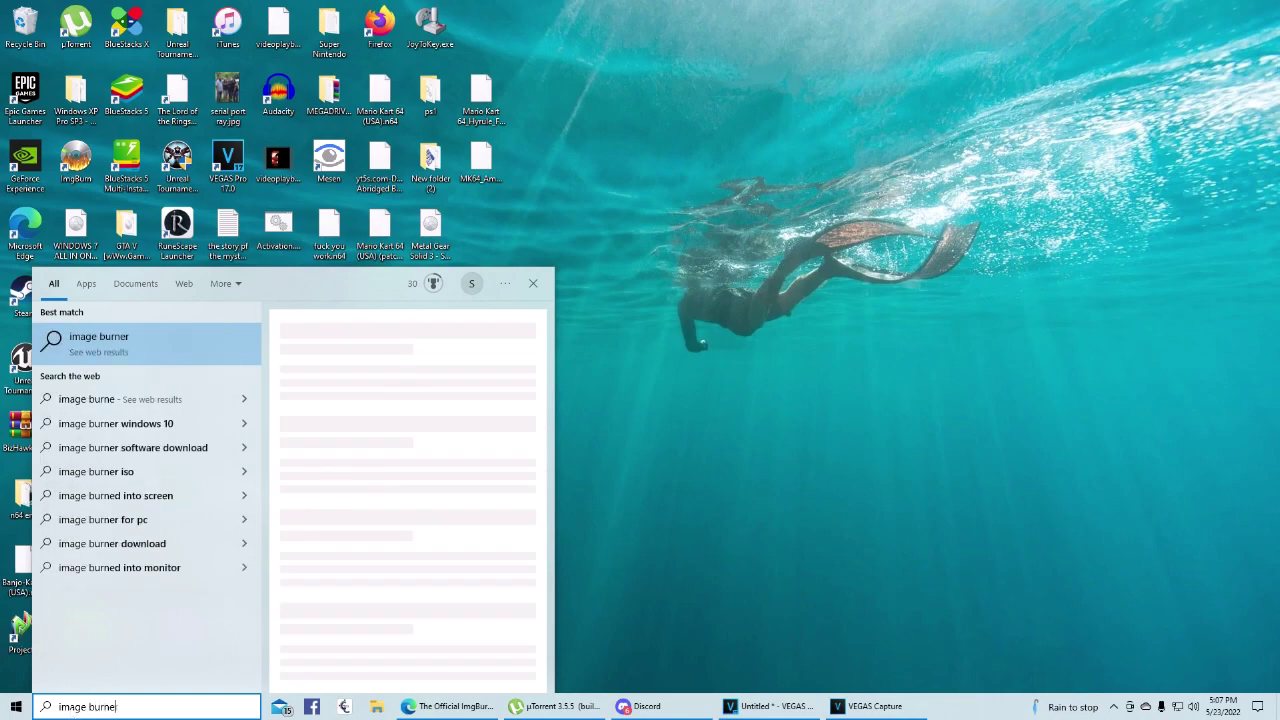
{"action": "type", "text": "r"}
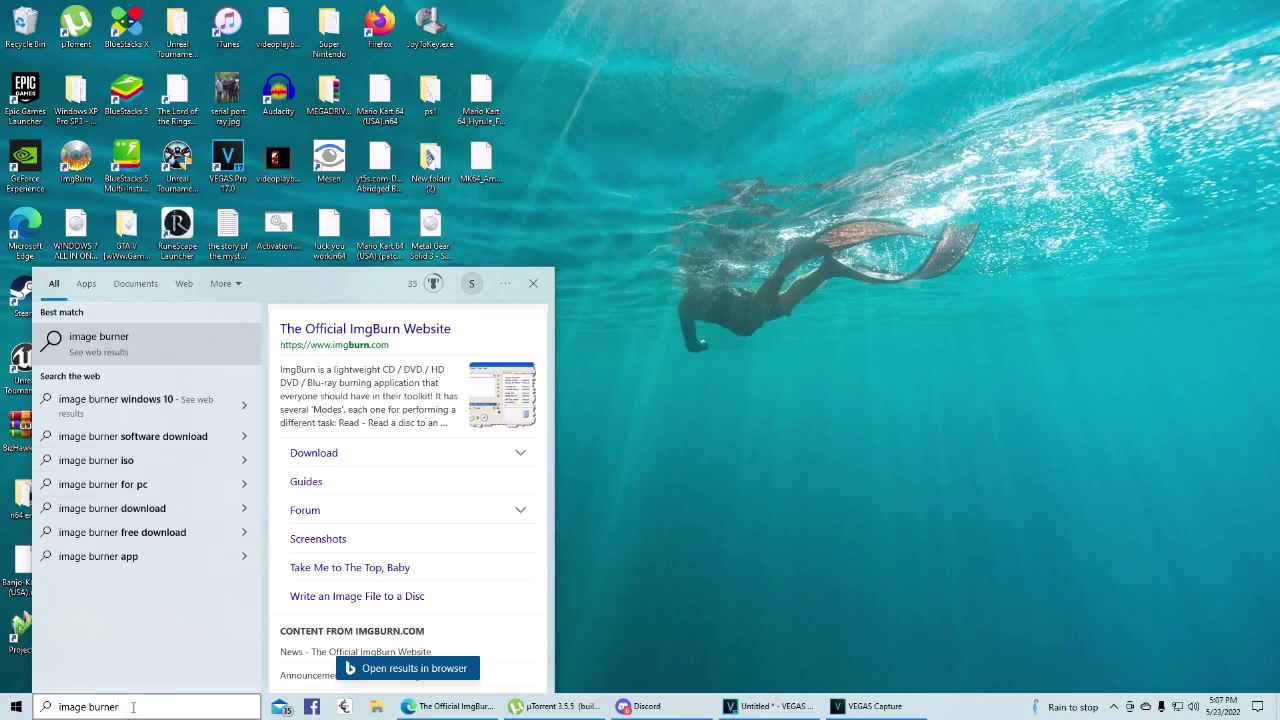
{"action": "left_click_drag", "start_coordinate": [130, 706], "coordinate": [110, 712]}
{"action": "key", "text": "BackSpace"}
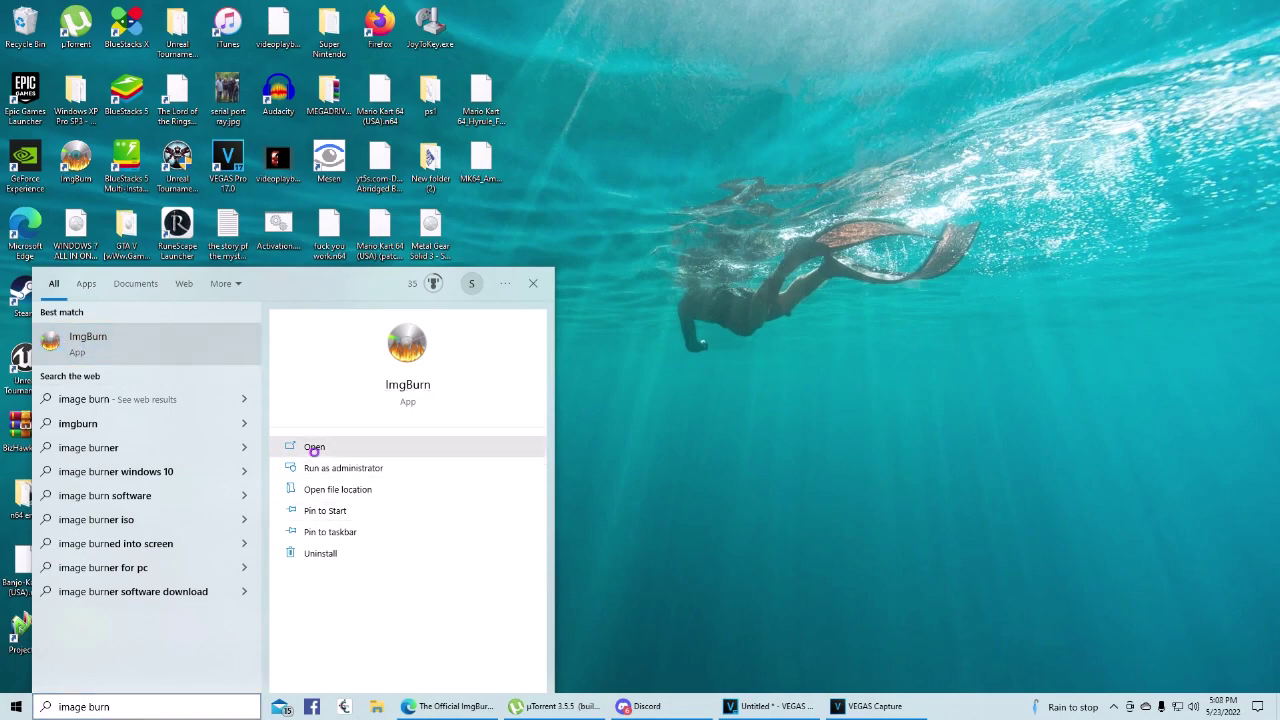
Launch ImgBurn, keep its log window open when warned, and minimise ImgBurn.
{"action": "left_click", "coordinate": [108, 343]}
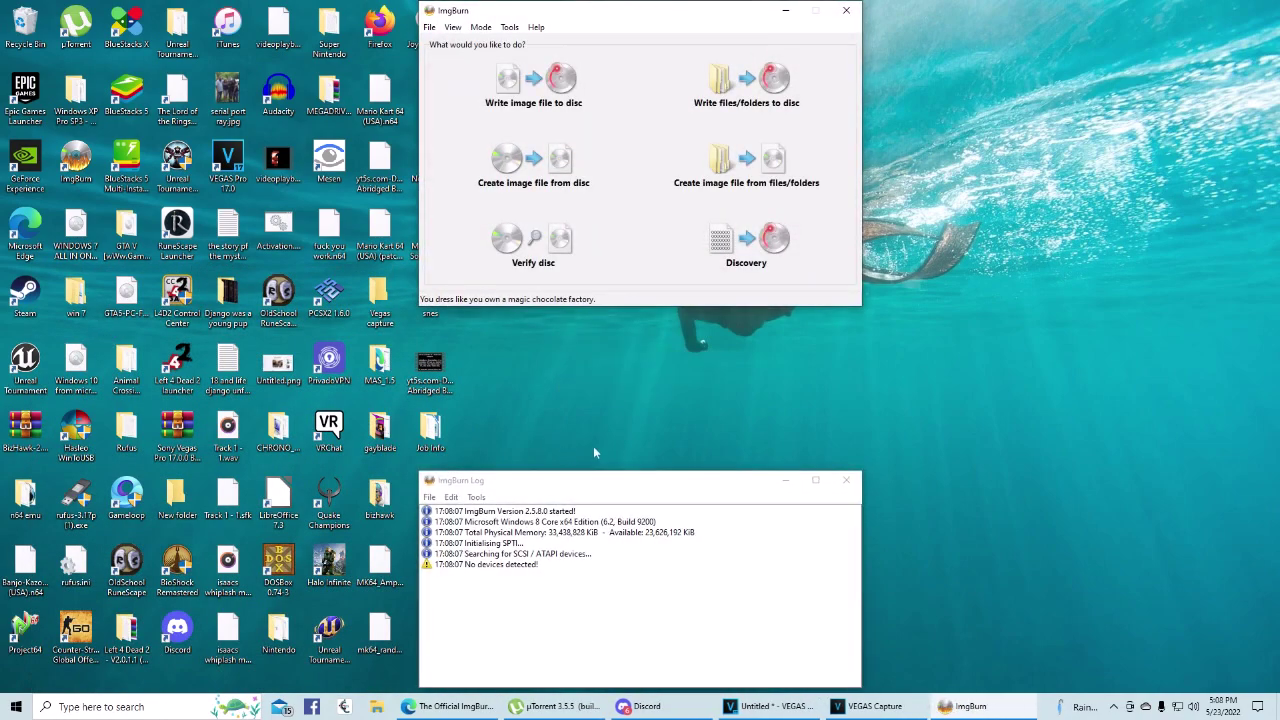
{"action": "left_click", "coordinate": [846, 480]}
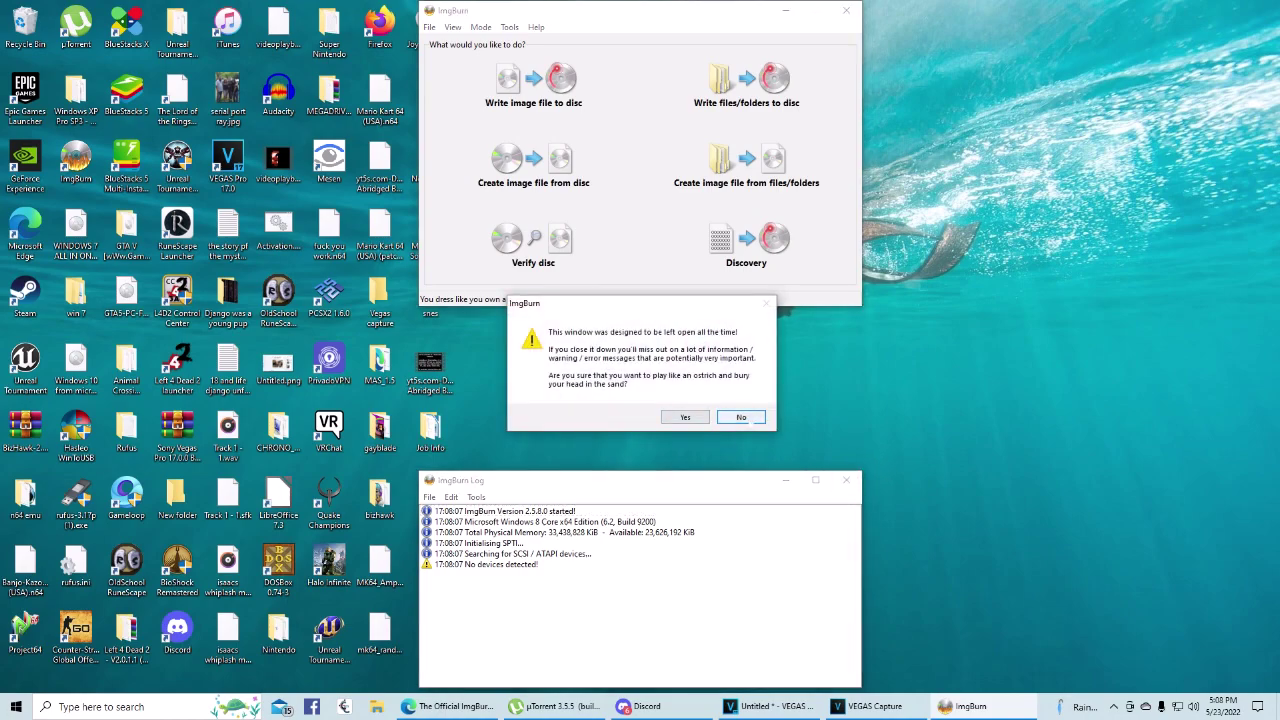
{"action": "left_click", "coordinate": [741, 417]}
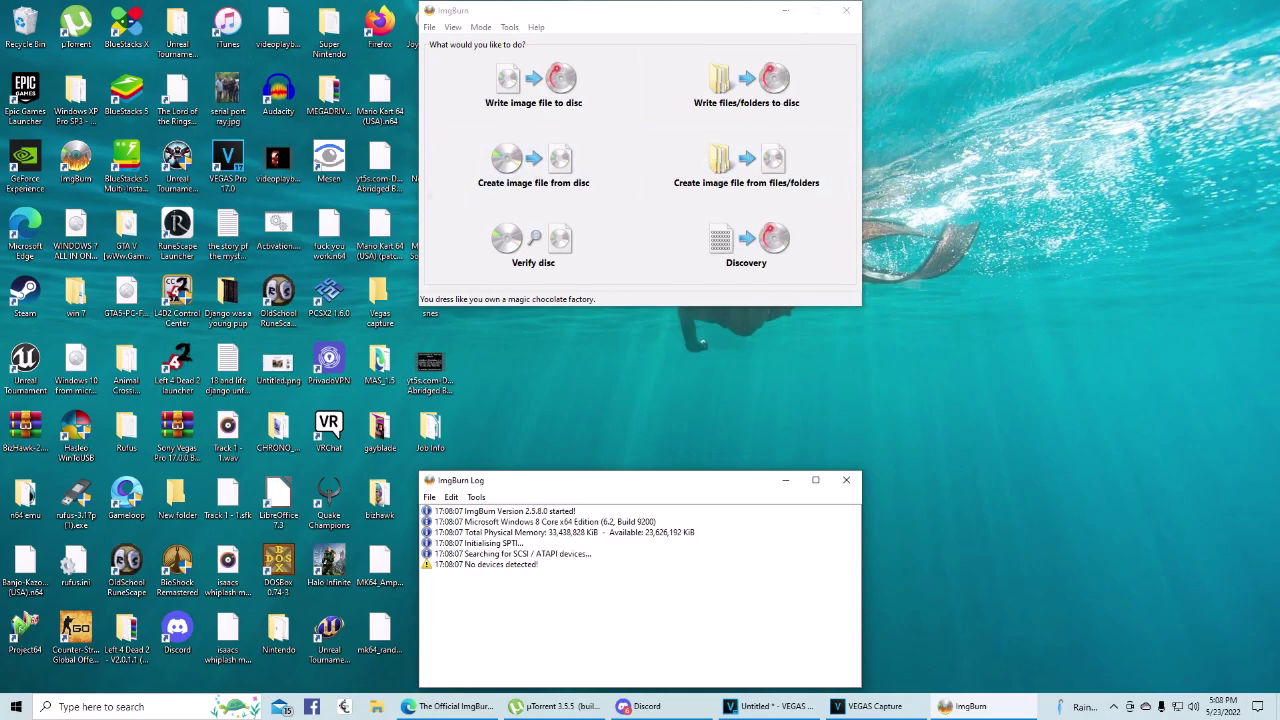
{"action": "left_click", "coordinate": [785, 10]}
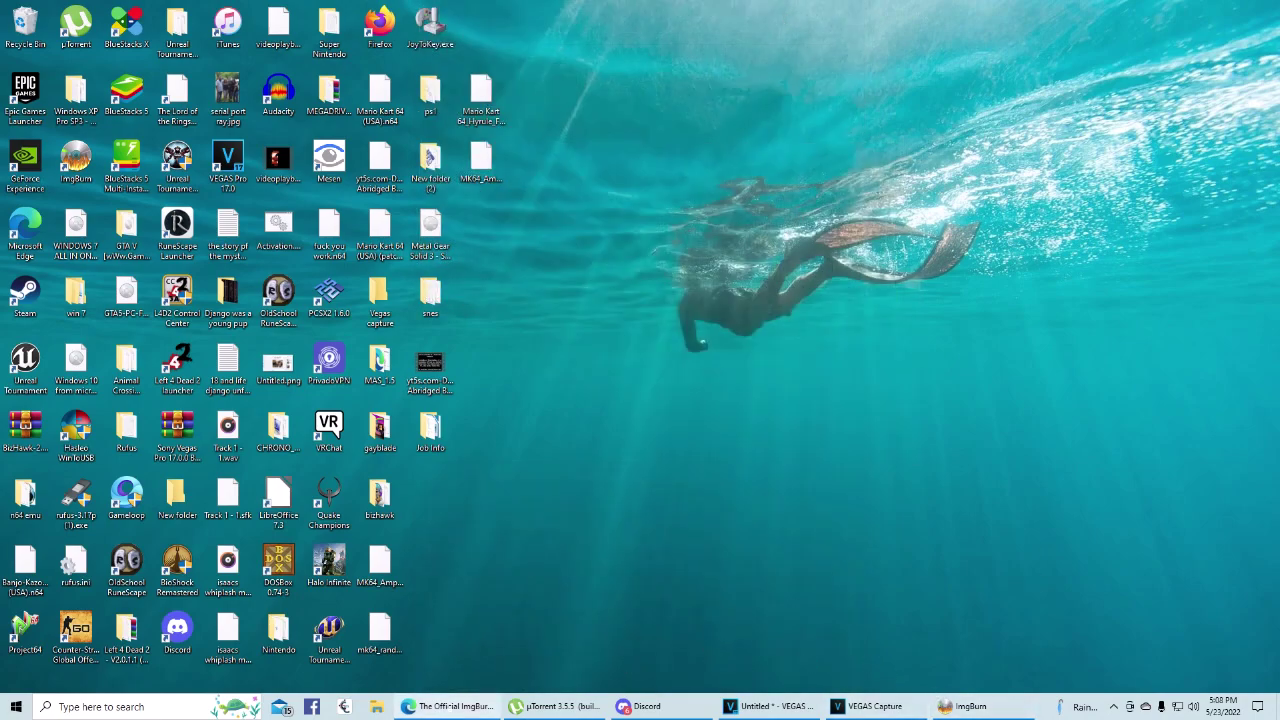
Bring back the browser and load the Google homepage from 'goo'.
{"action": "left_click", "coordinate": [450, 706]}
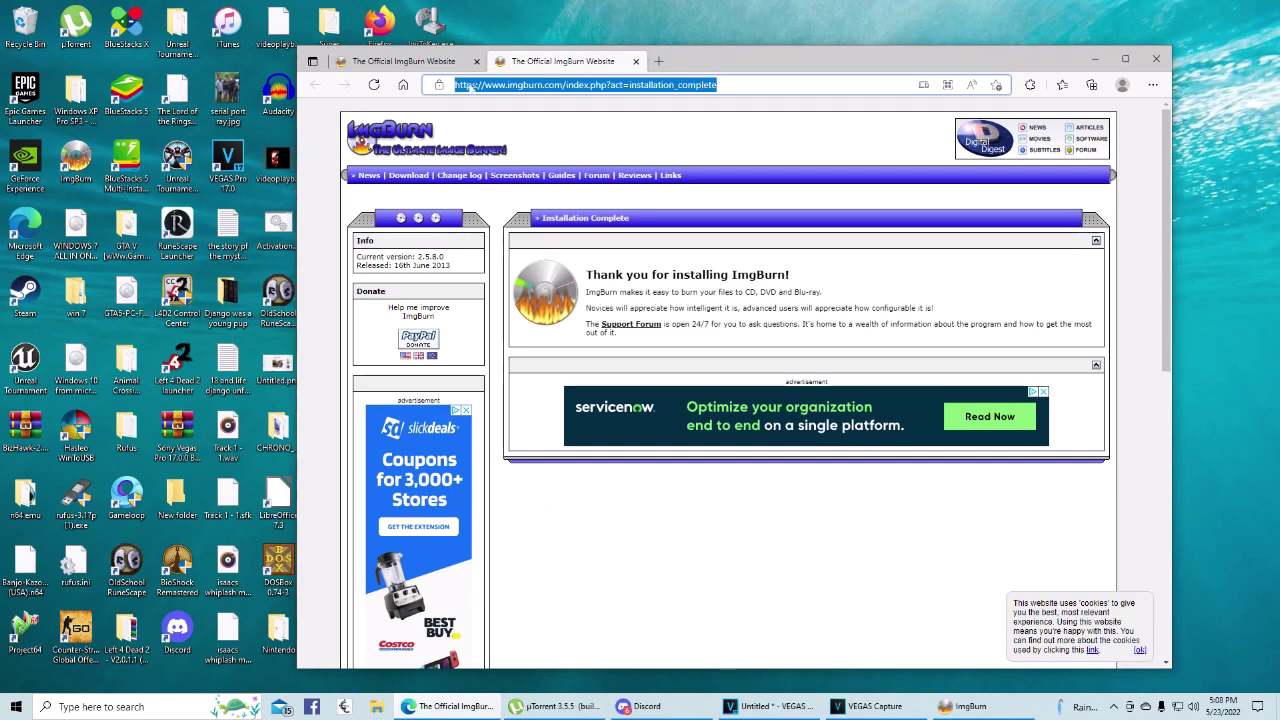
{"action": "type", "text": "goo"}
{"action": "key", "text": "Return"}
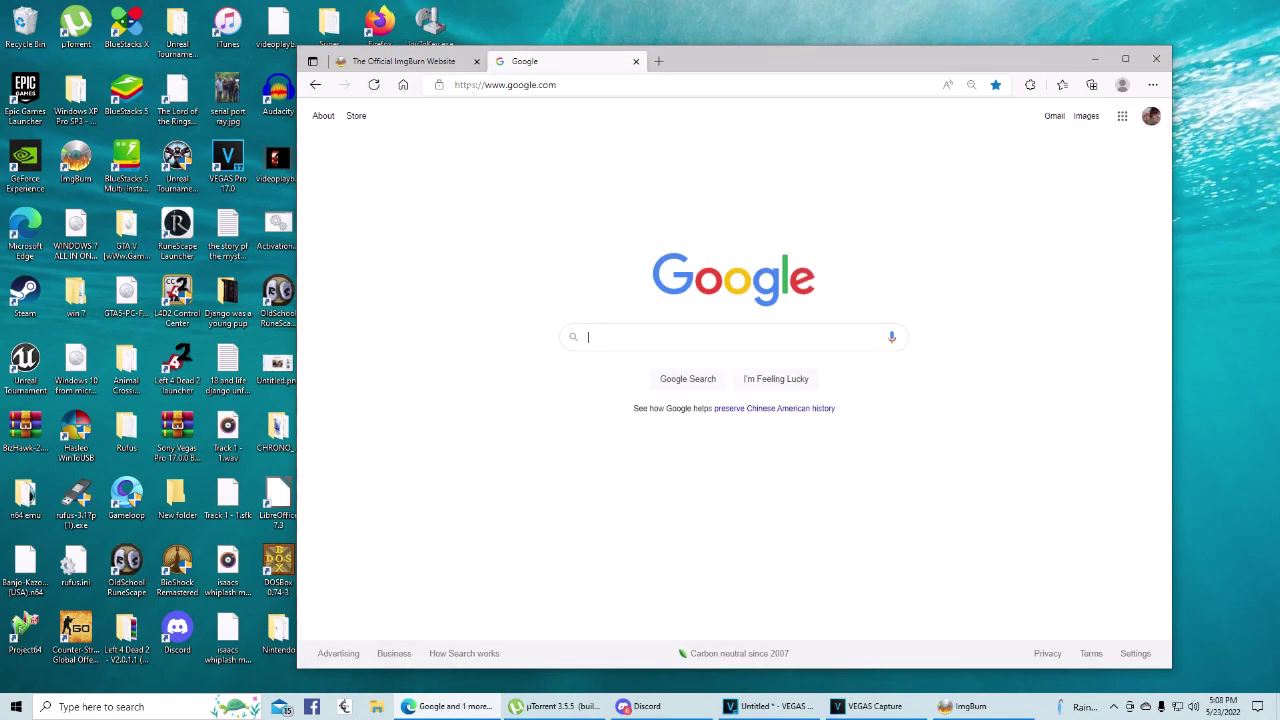
Search Google for 'rom hustler' and open the romhustler.org home page.
{"action": "left_click", "coordinate": [615, 346]}
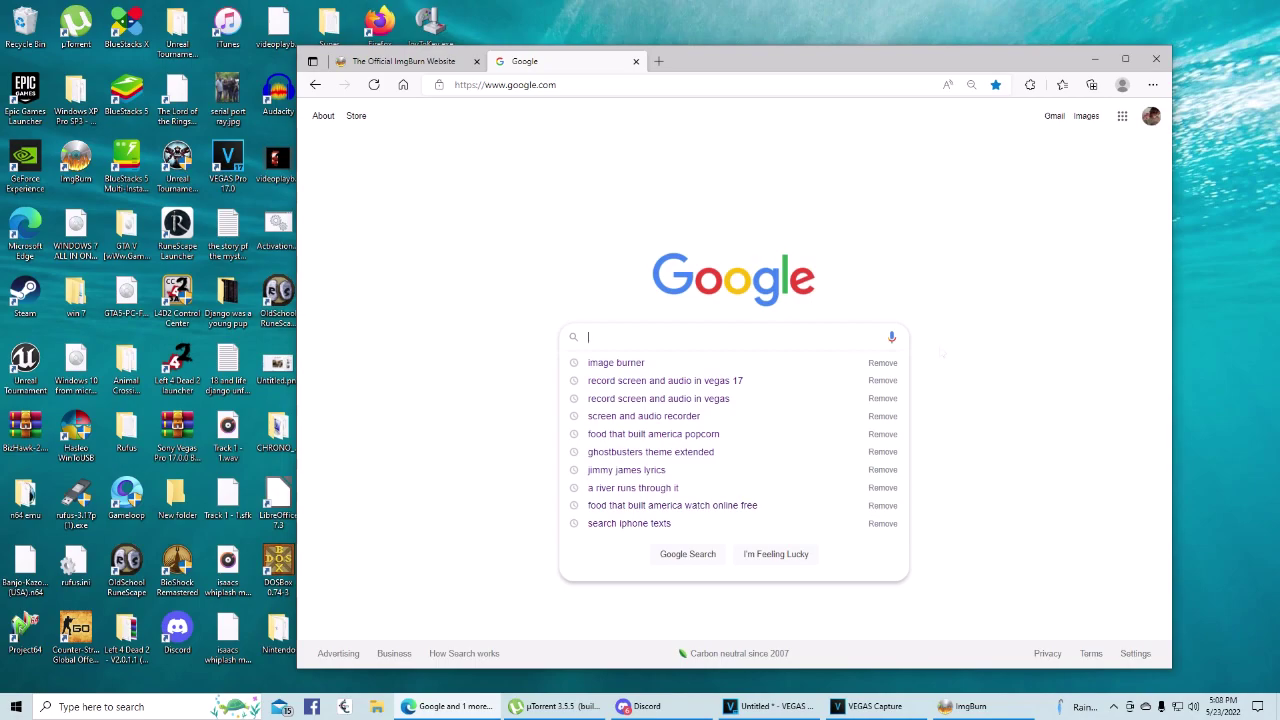
{"action": "type", "text": "rom hustler"}
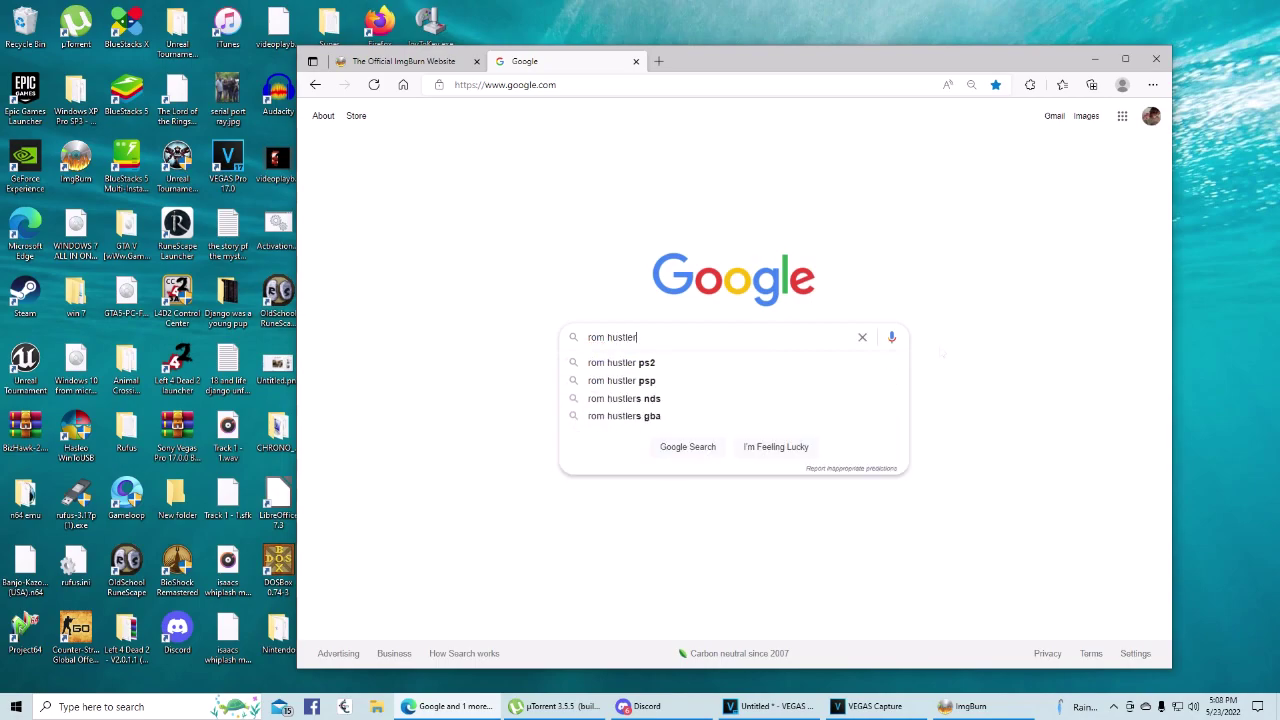
{"action": "key", "text": "Return"}
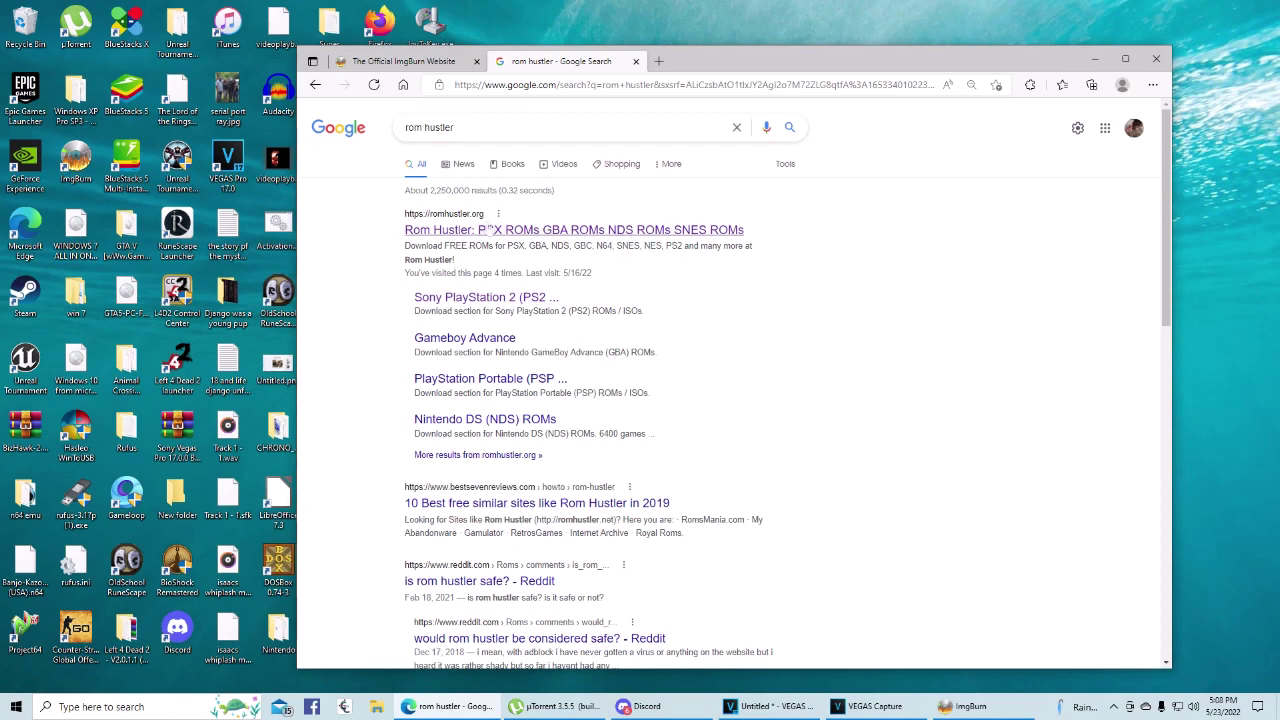
{"action": "left_click", "coordinate": [487, 229]}
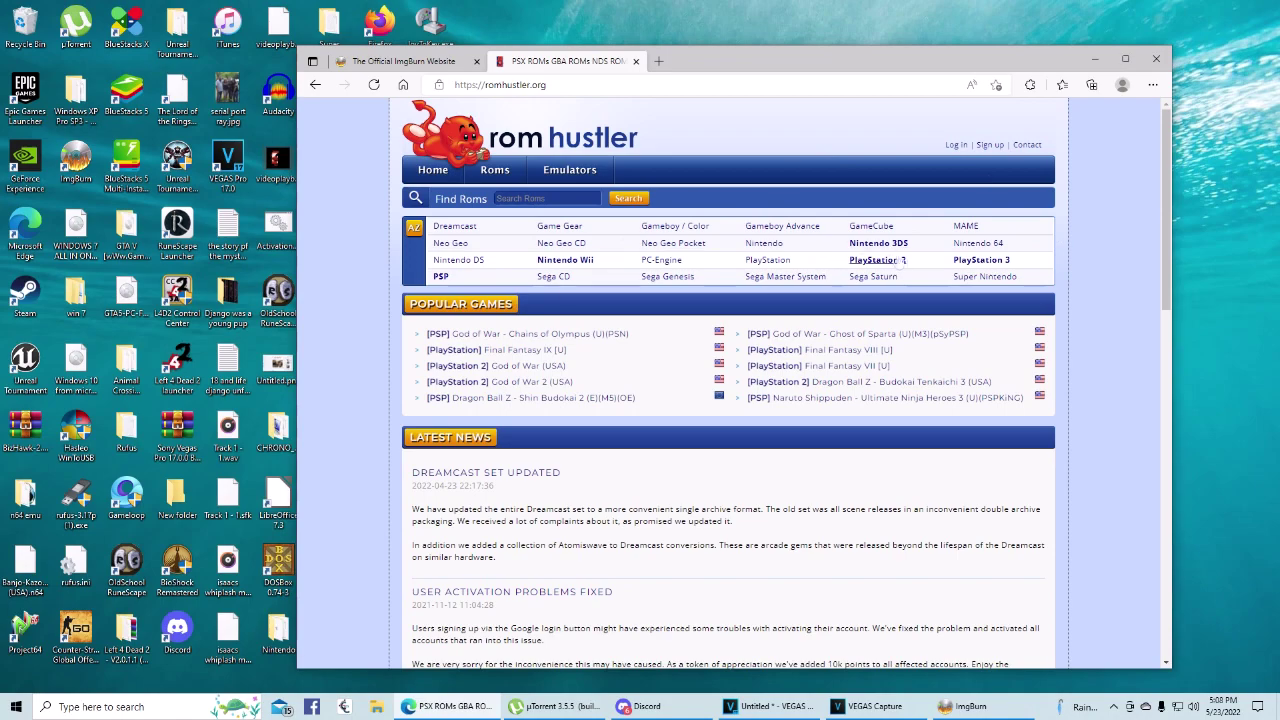
Open Crash Bandicoot [U] [SCUS-94900] from the PlayStation list and reach its download page.
{"action": "left_click", "coordinate": [768, 262]}
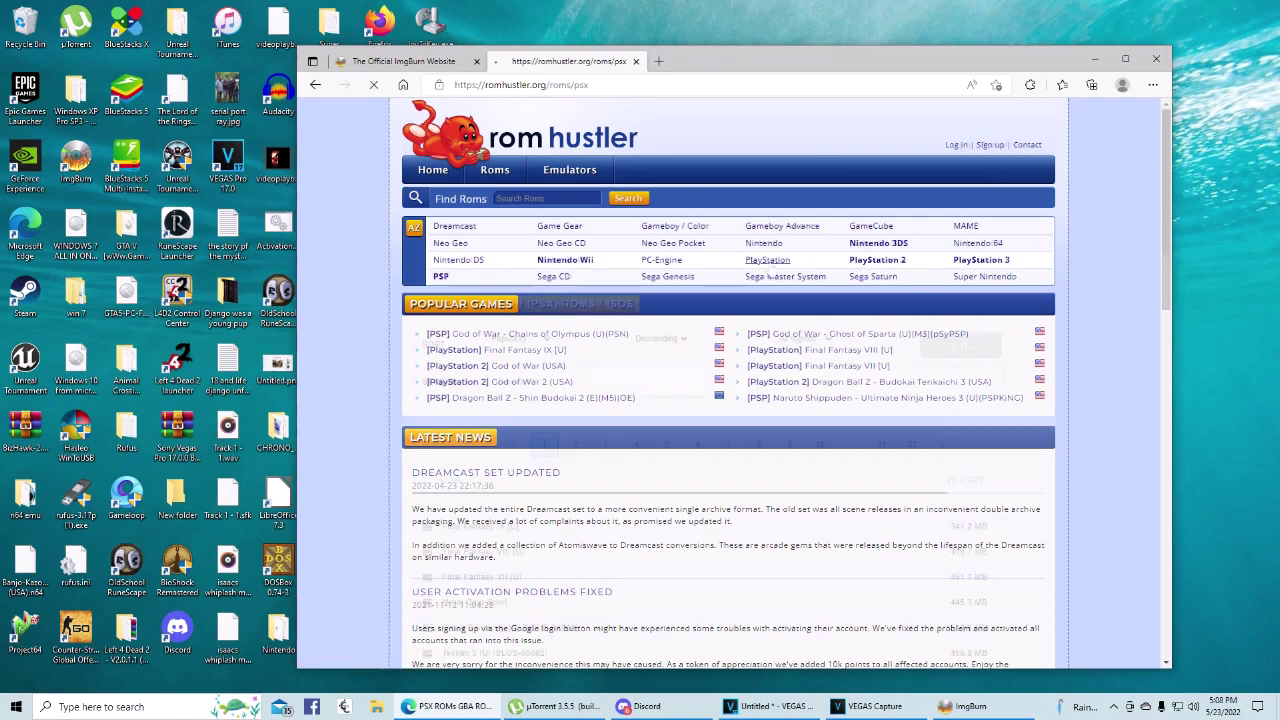
{"action": "scroll", "coordinate": [743, 476], "scroll_direction": "down", "scroll_amount": 1}
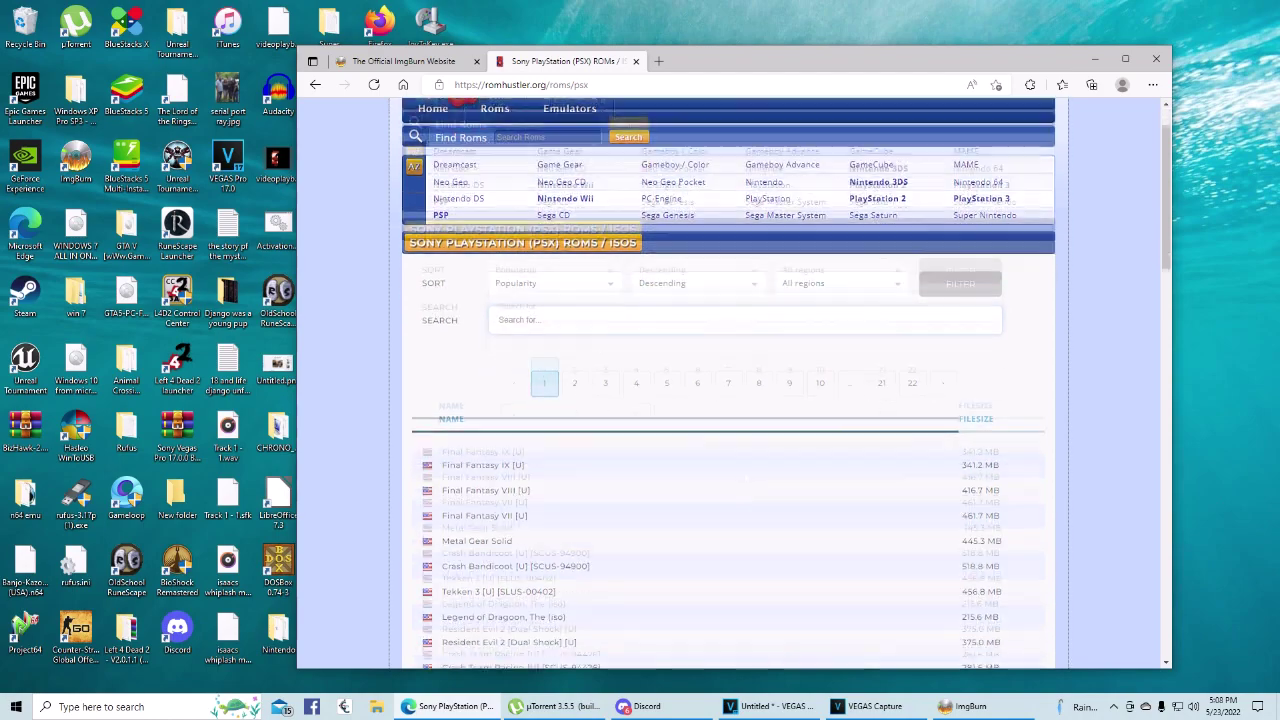
{"action": "scroll", "coordinate": [743, 472], "scroll_direction": "down", "scroll_amount": 2}
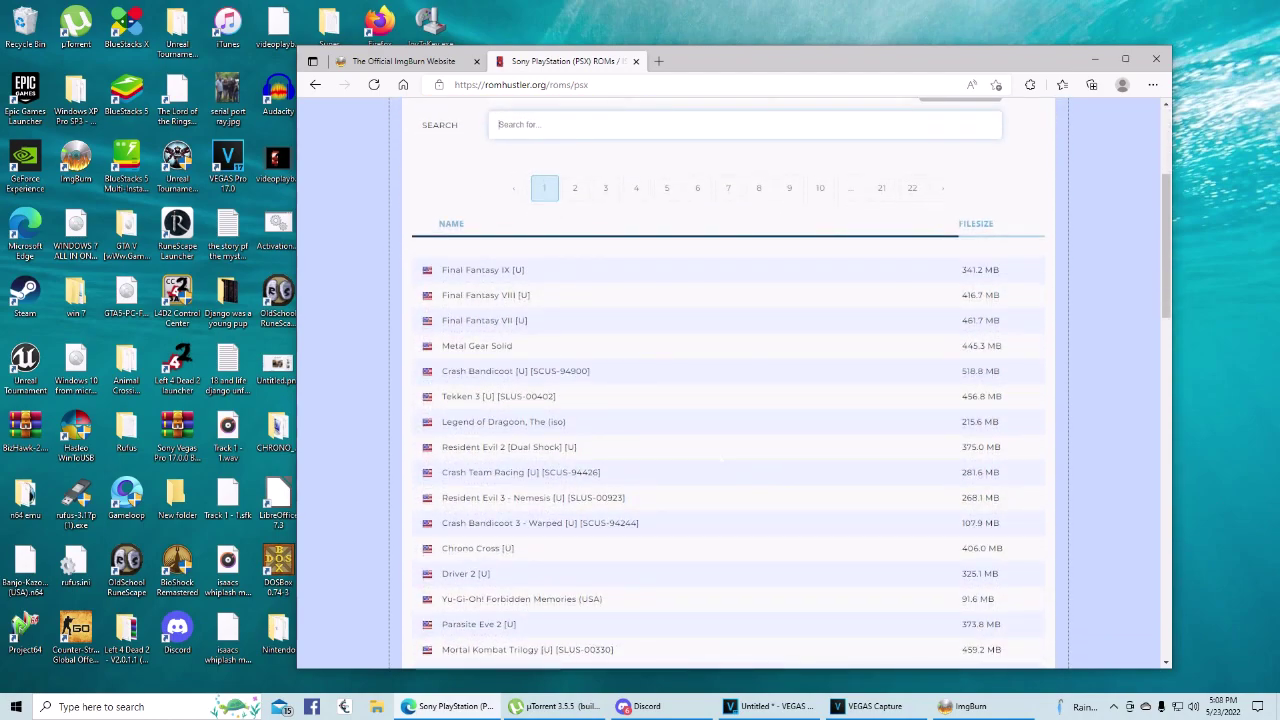
{"action": "left_click", "coordinate": [510, 374]}
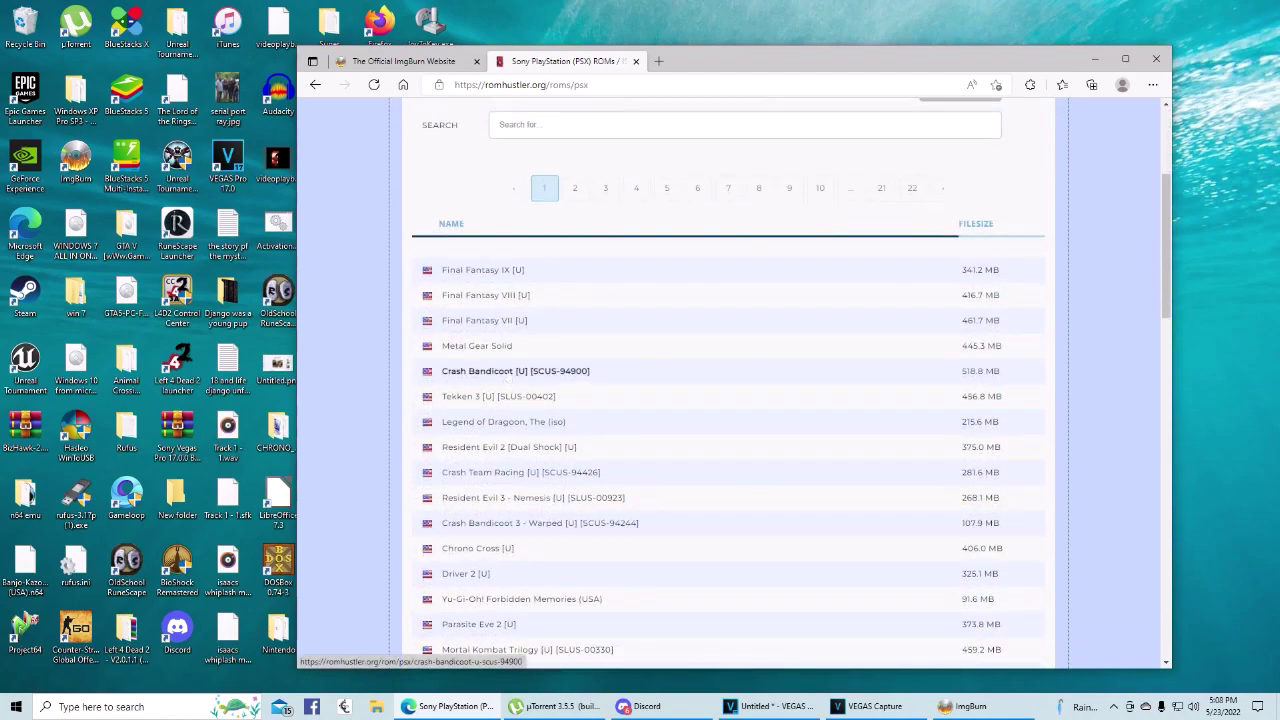
{"action": "scroll", "coordinate": [713, 372], "scroll_direction": "down", "scroll_amount": 1}
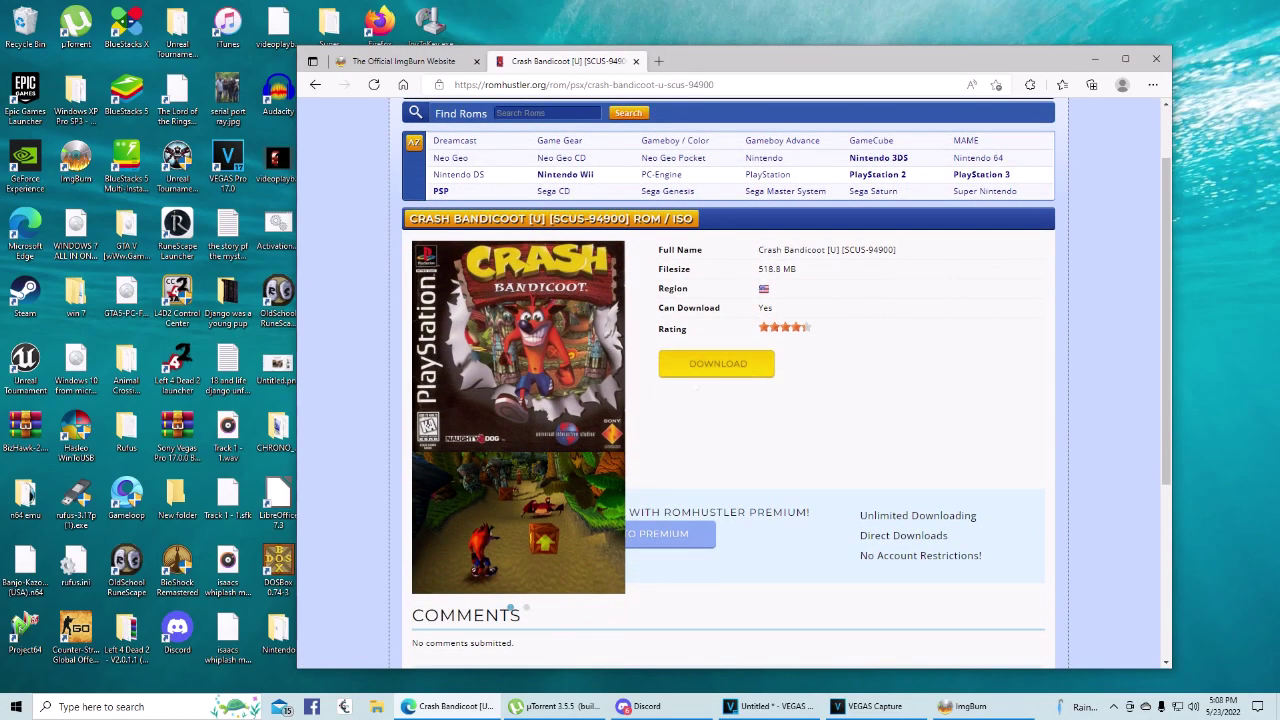
{"action": "left_click", "coordinate": [717, 372]}
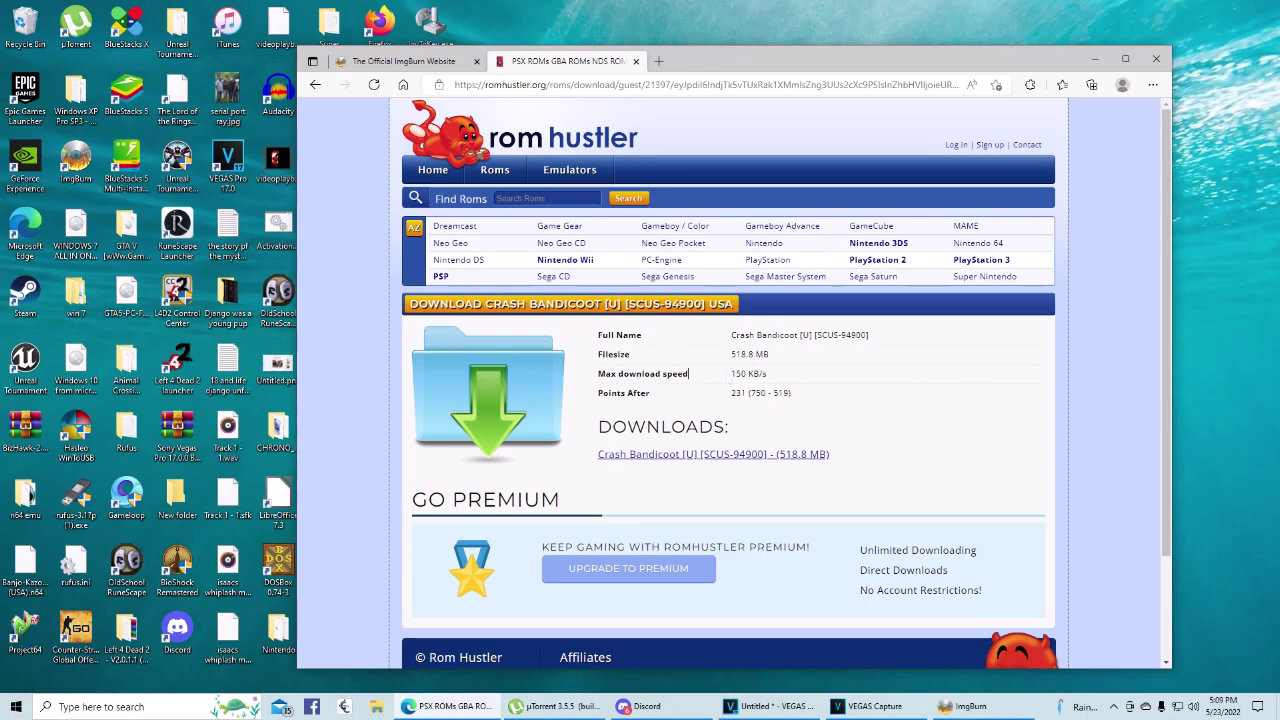
Start downloading the Crash Bandicoot archive, then close the browser window.
{"action": "left_click_drag", "start_coordinate": [731, 374], "coordinate": [792, 394]}
{"action": "left_click", "coordinate": [812, 393]}
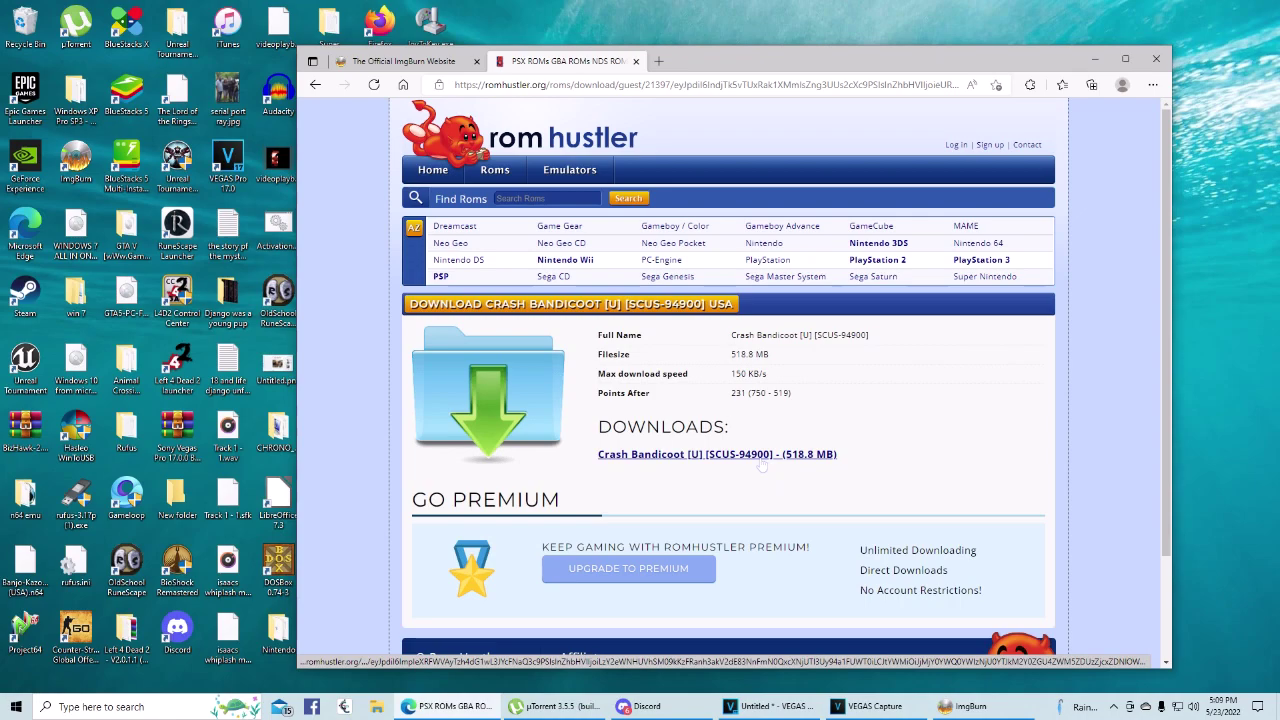
{"action": "left_click", "coordinate": [757, 455]}
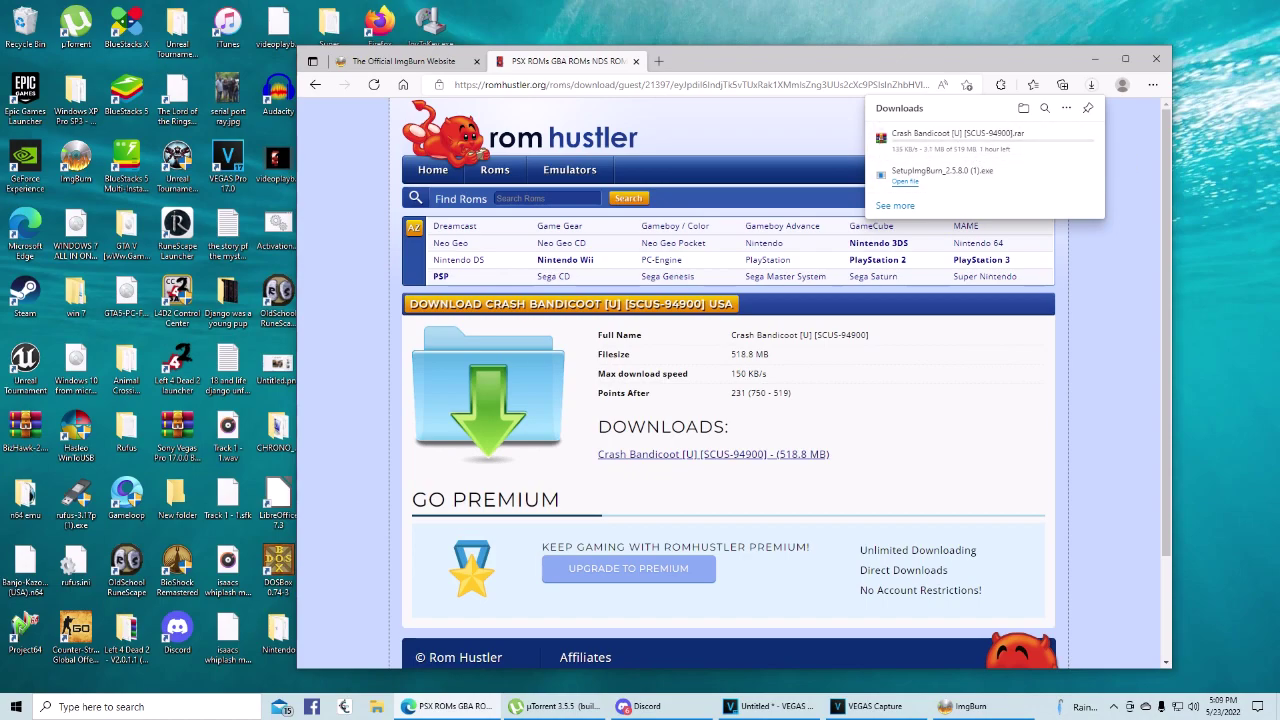
{"action": "mouse_move", "coordinate": [960, 138]}
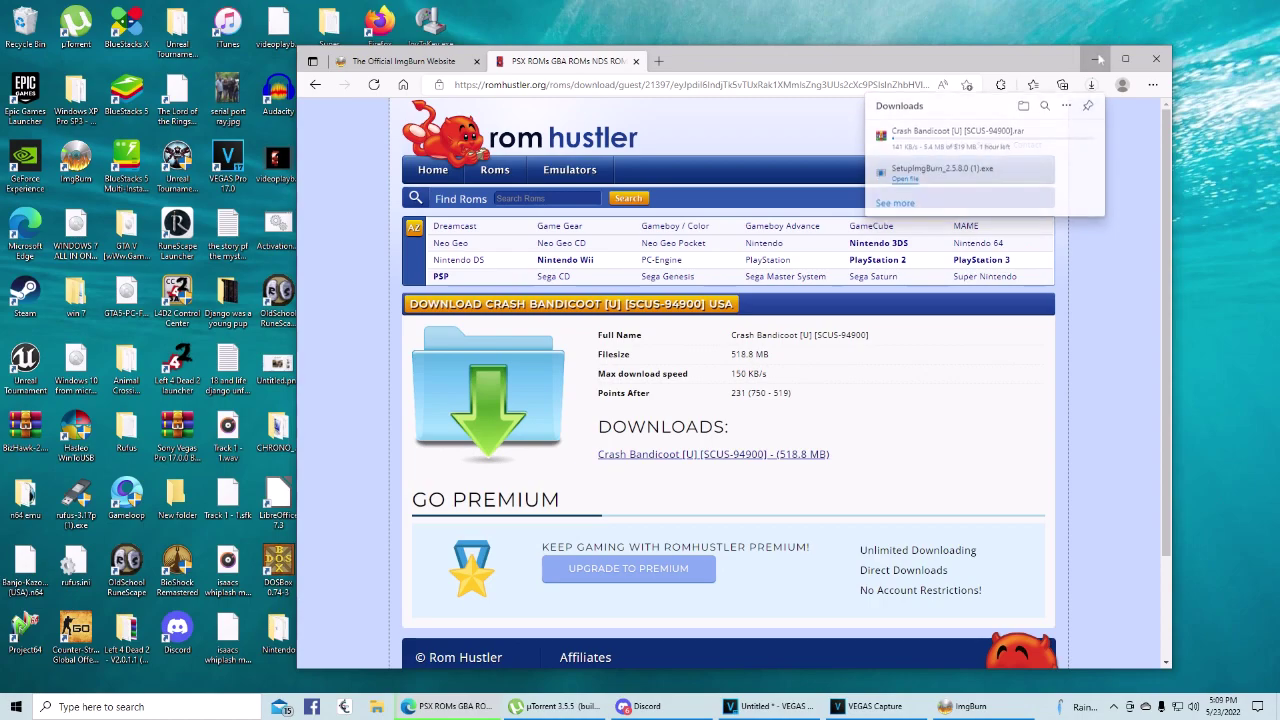
{"action": "left_click", "coordinate": [1155, 60]}
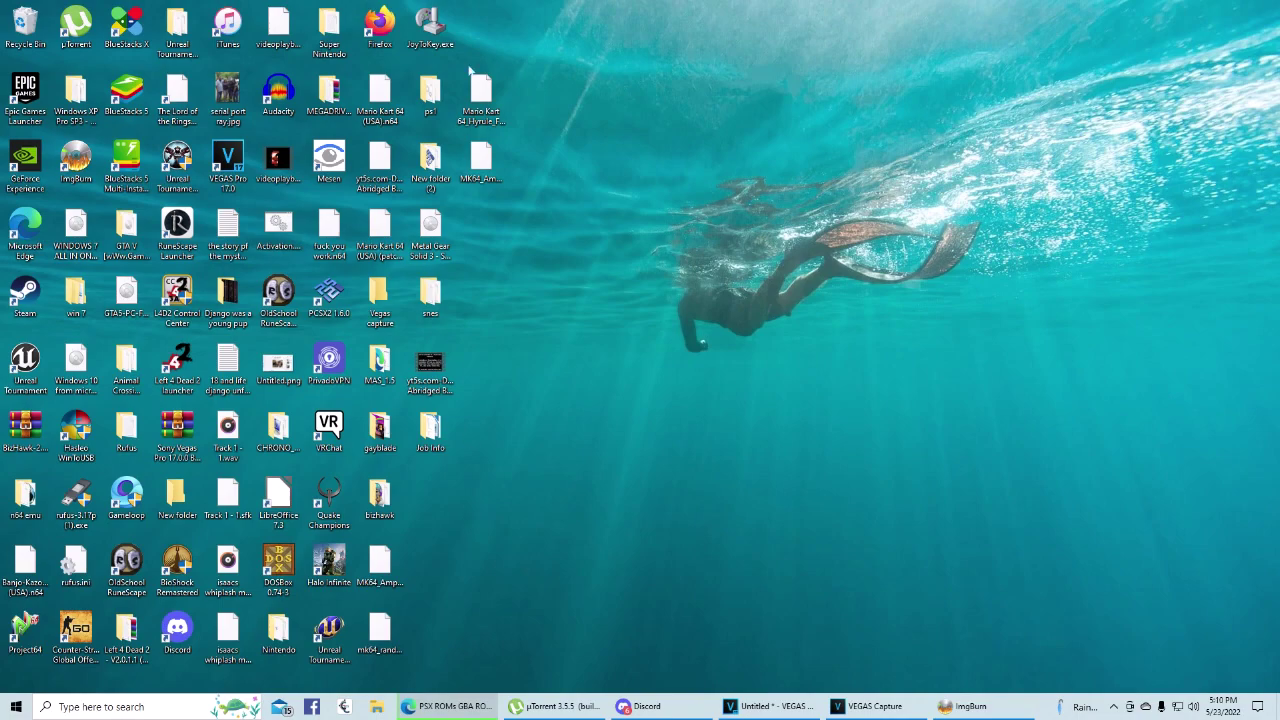
Open the ps1 > isos folder, move its window to the upper right, and restore ImgBurn.
{"action": "left_click_drag", "start_coordinate": [527, 245], "coordinate": [830, 110]}
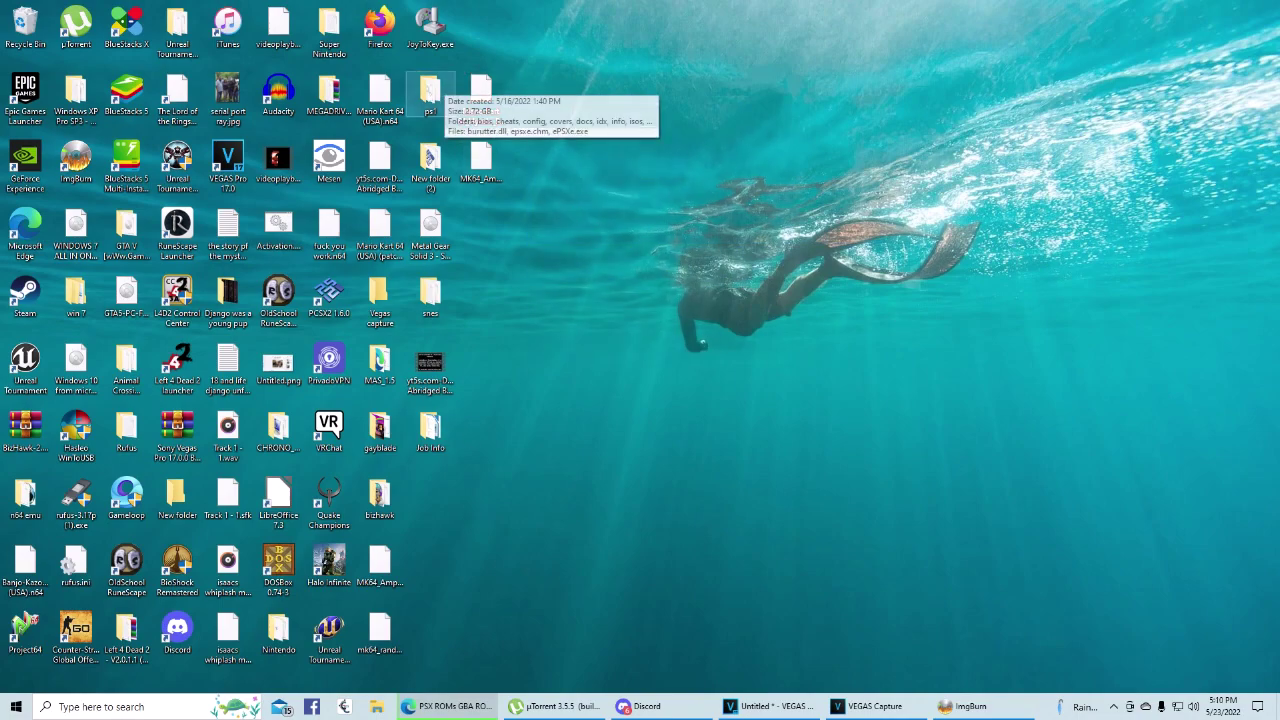
{"action": "double_click", "coordinate": [430, 95]}
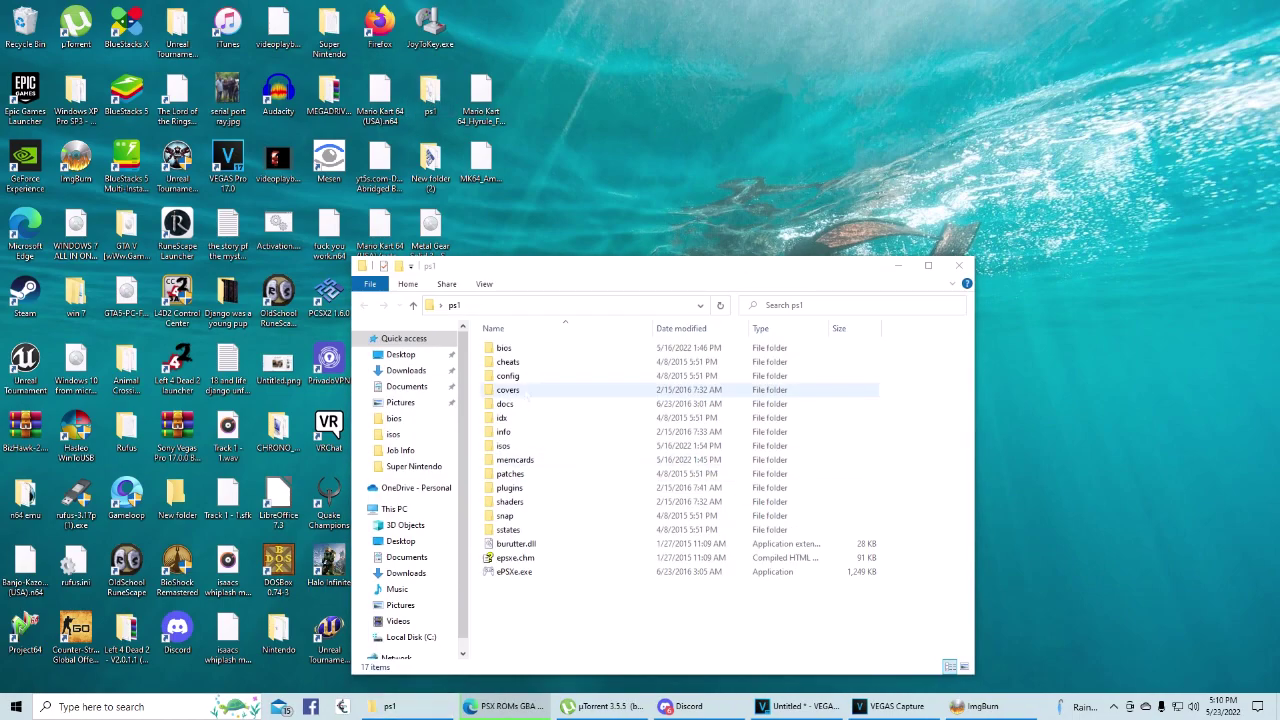
{"action": "double_click", "coordinate": [503, 445]}
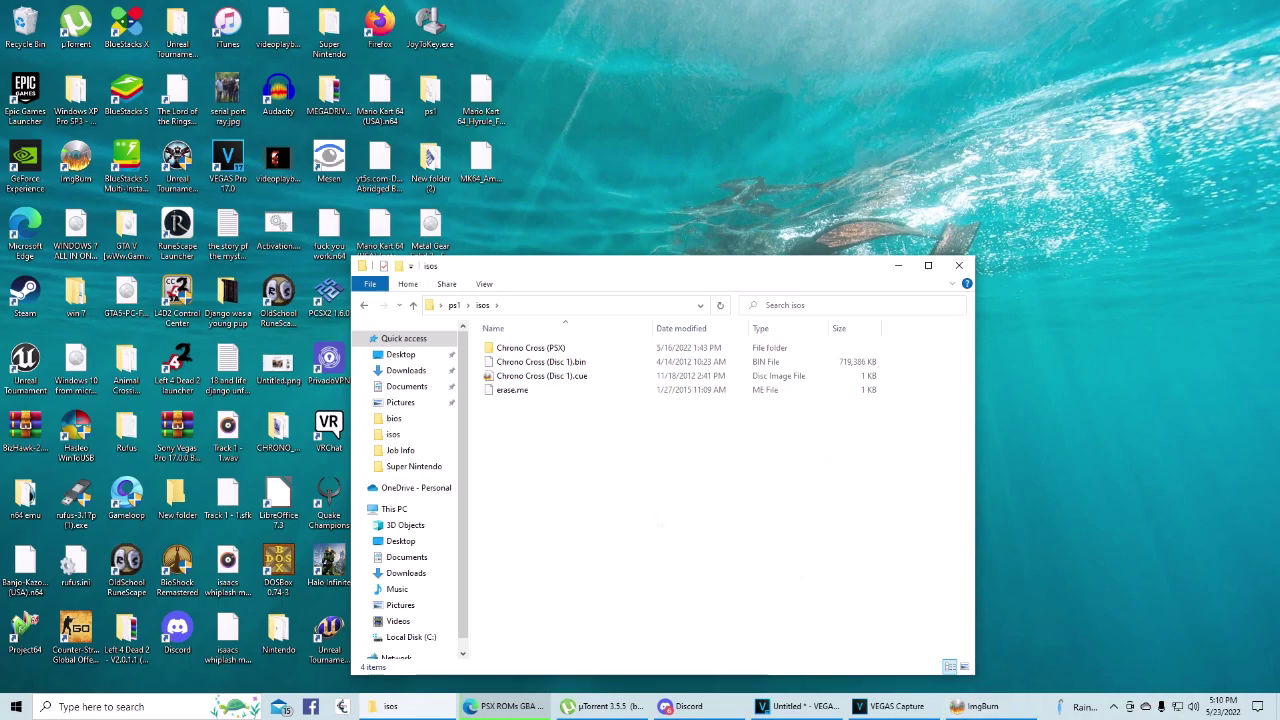
{"action": "left_click_drag", "start_coordinate": [602, 267], "coordinate": [902, 84]}
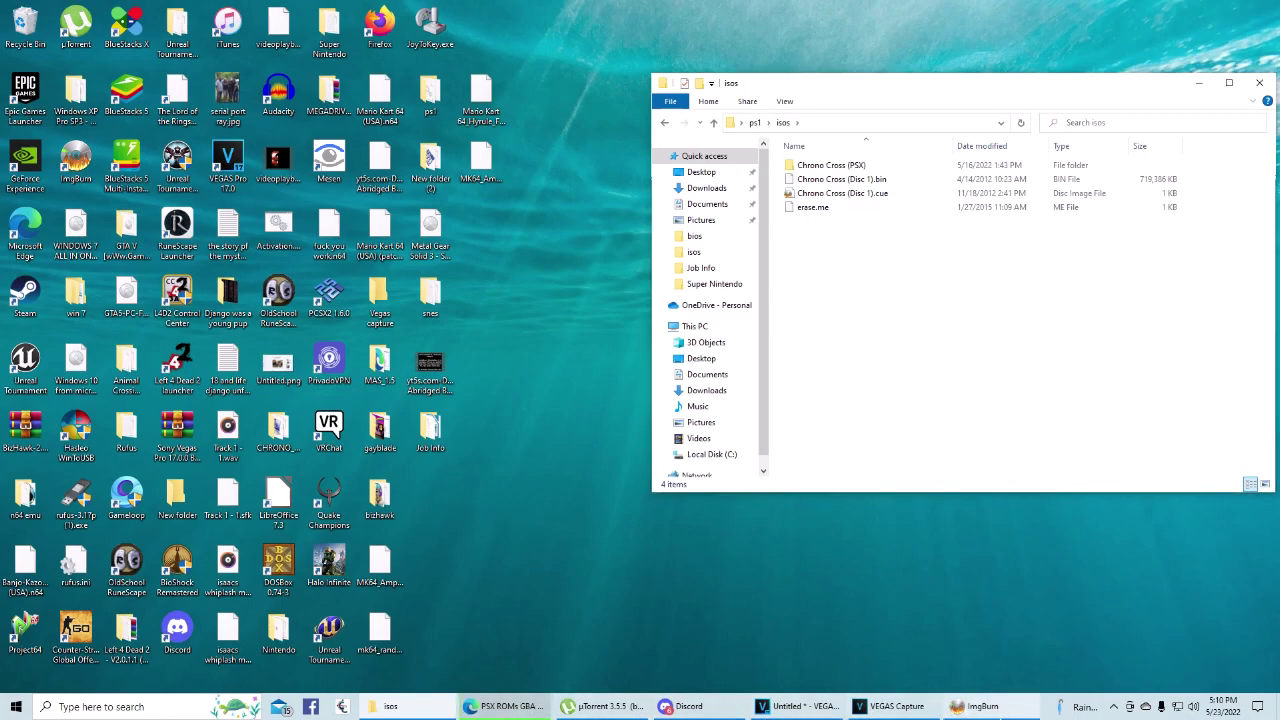
{"action": "left_click", "coordinate": [975, 706]}
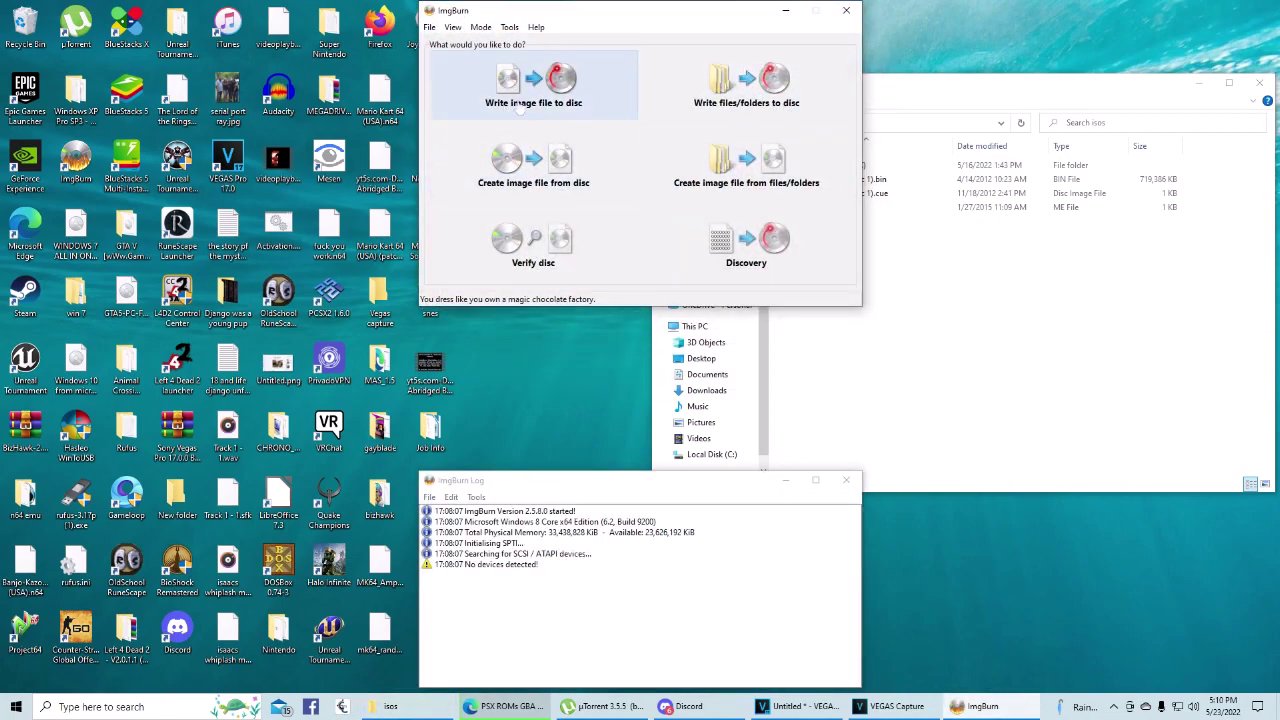
Choose Write image file to disc with the Chrono Cross disc 1 .bin from Desktop\ps1\isos.
{"action": "left_click", "coordinate": [553, 90]}
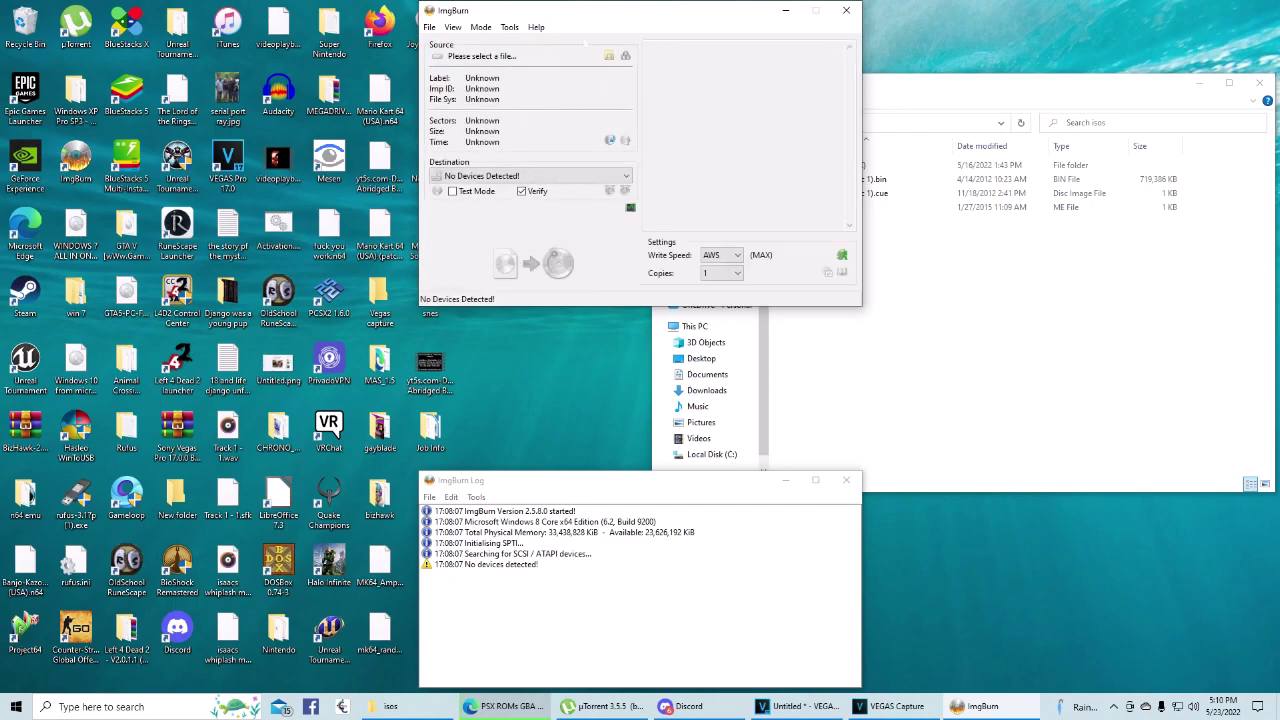
{"action": "left_click", "coordinate": [608, 55]}
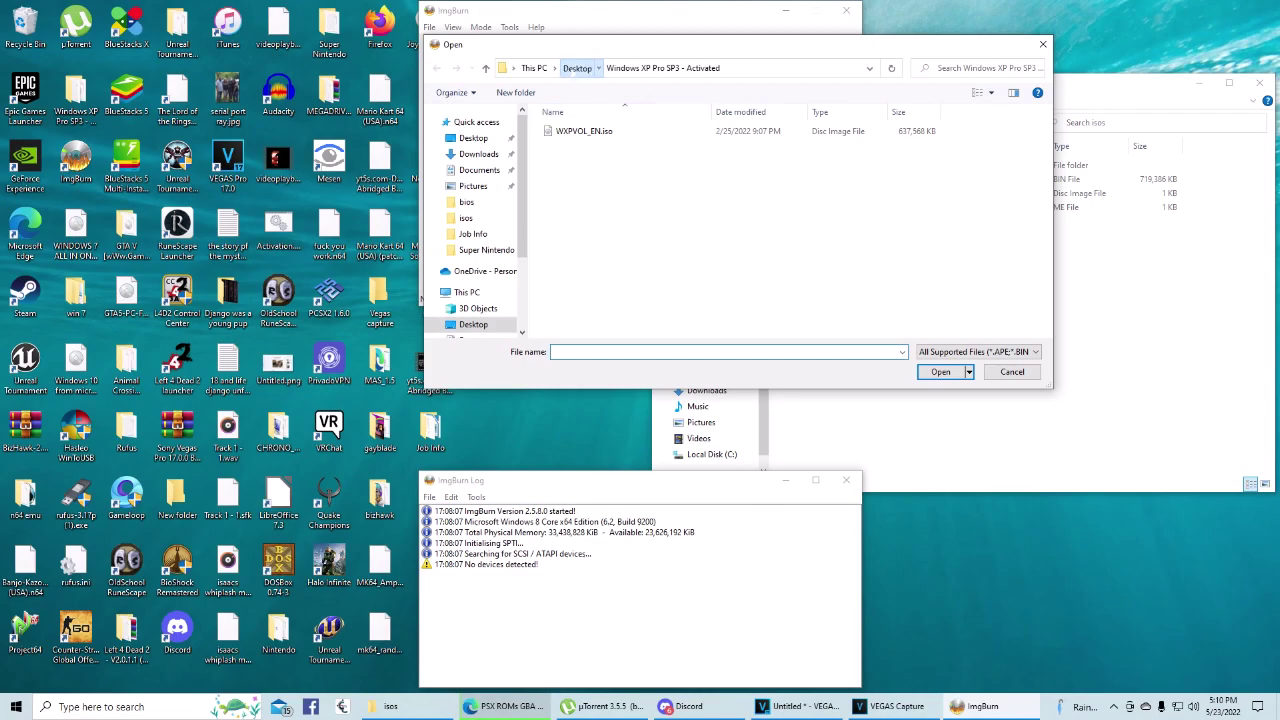
{"action": "left_click", "coordinate": [576, 68]}
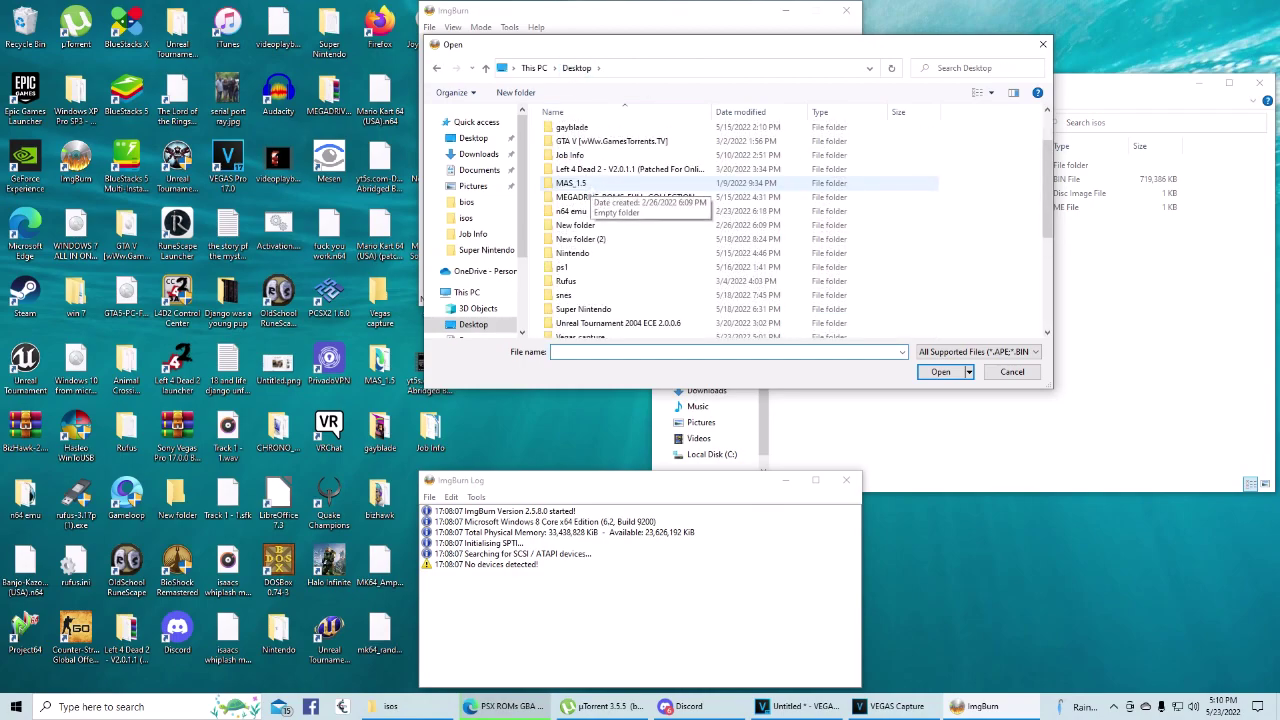
{"action": "double_click", "coordinate": [562, 232]}
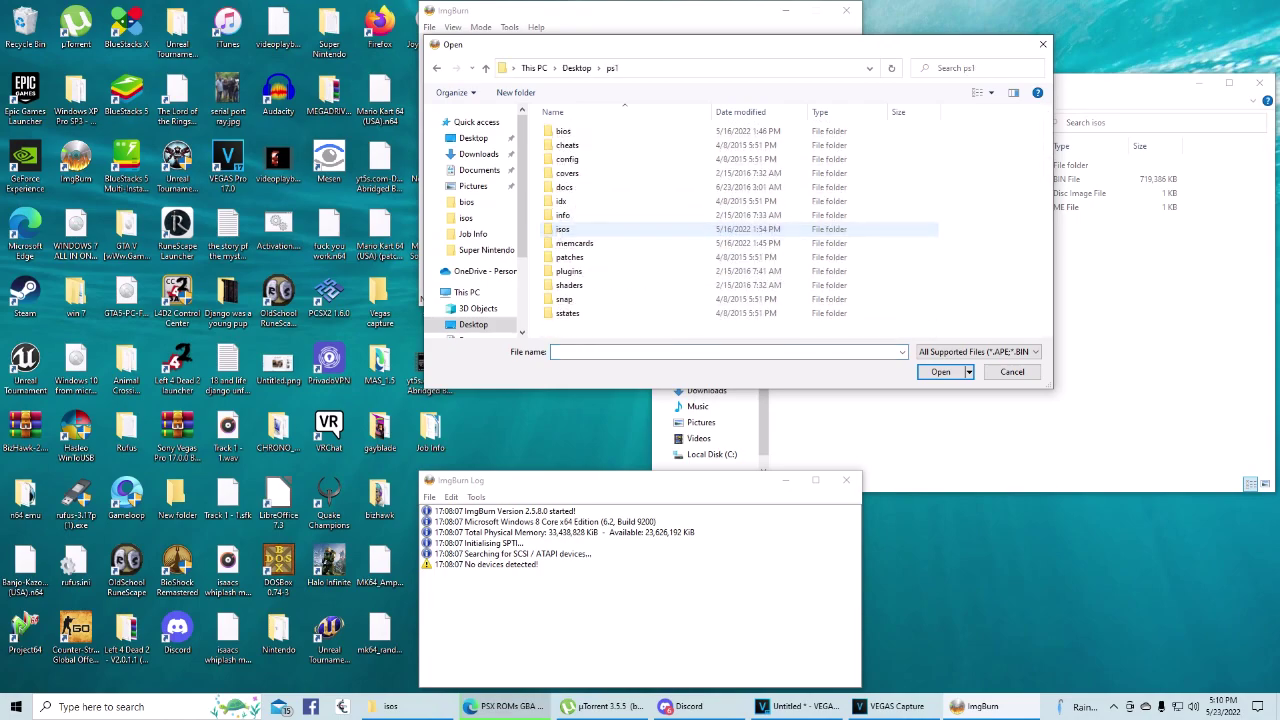
{"action": "double_click", "coordinate": [600, 229]}
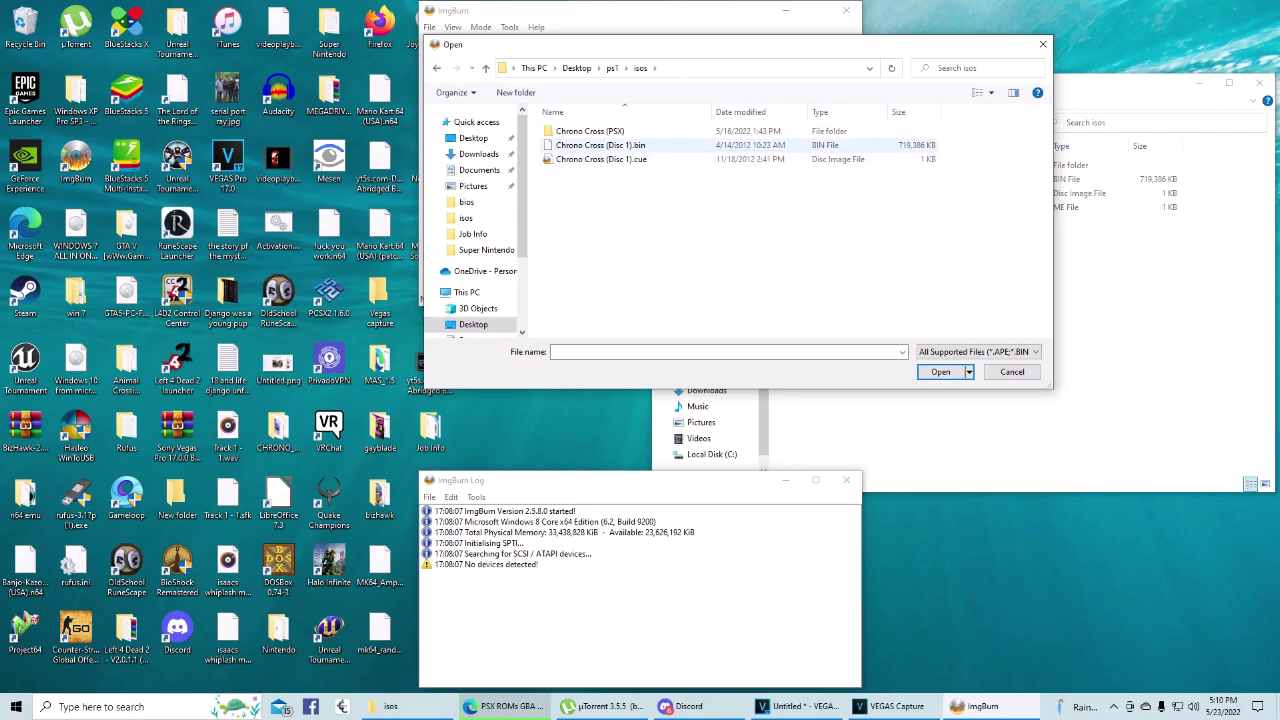
{"action": "double_click", "coordinate": [645, 146]}
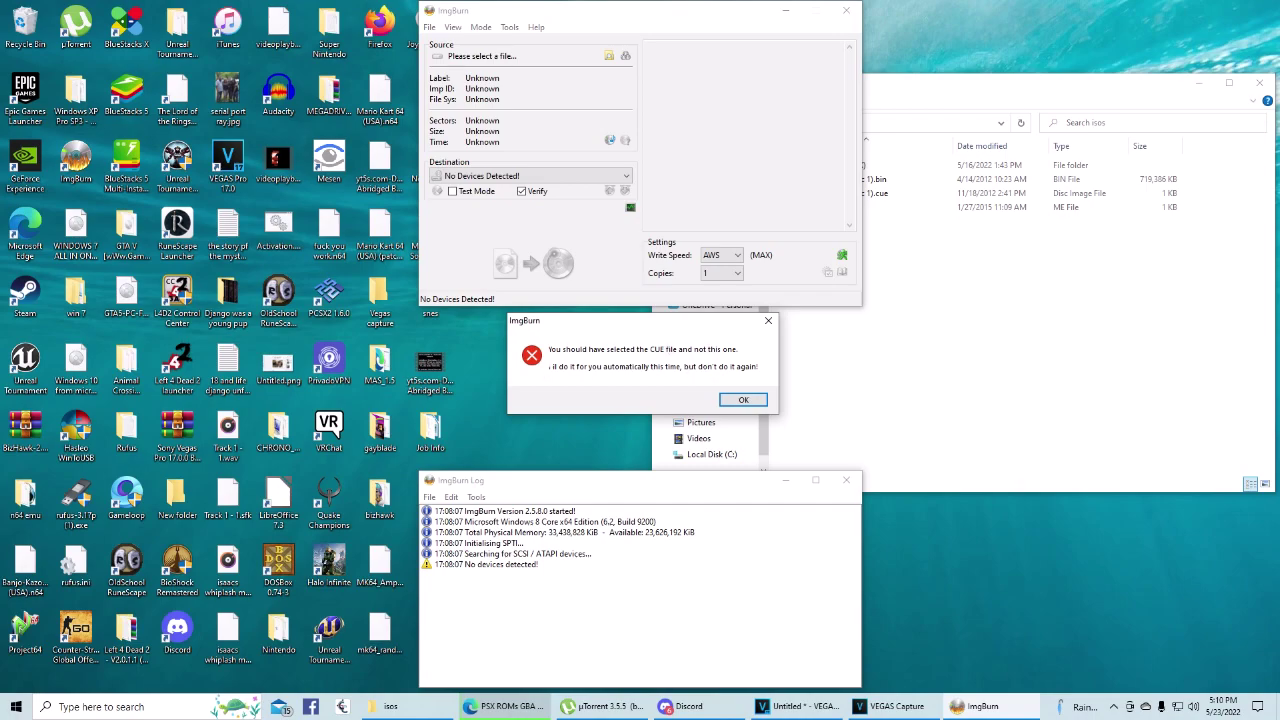
Dismiss the CUE file warning so the Chrono Cross Disc 1 image loads as the CHRONOCROSS source.
{"action": "left_click", "coordinate": [743, 399]}
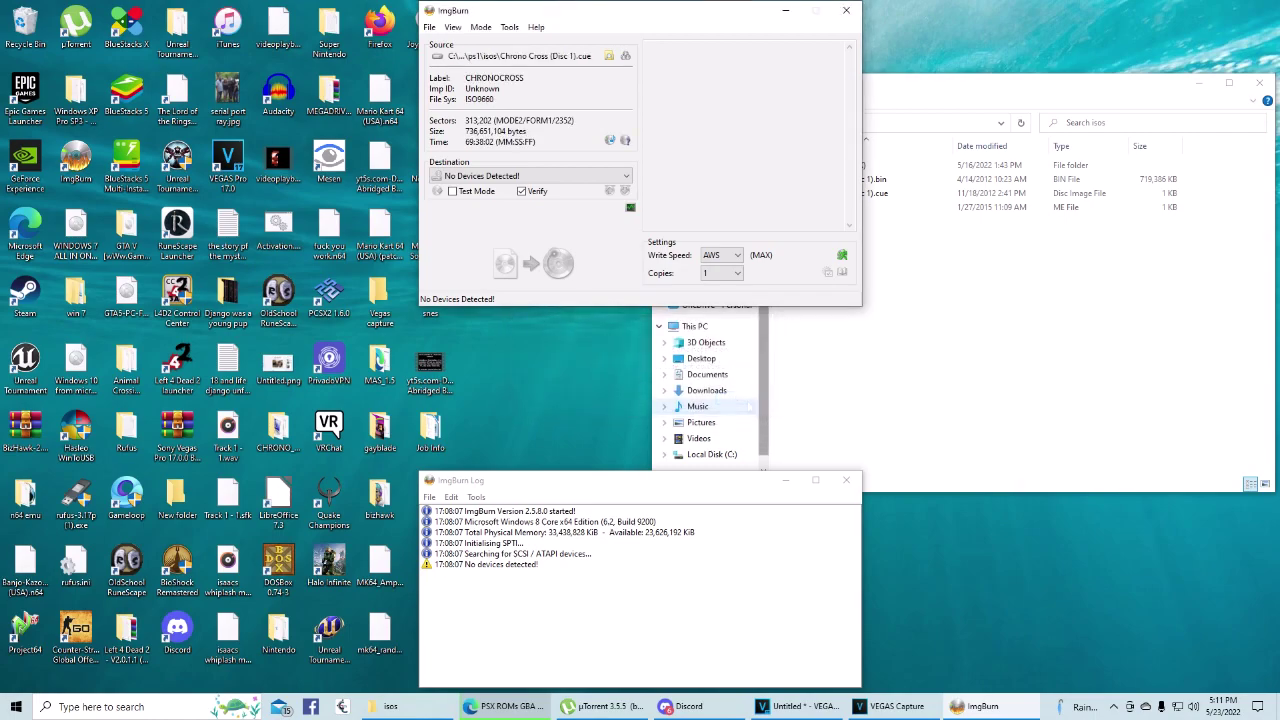